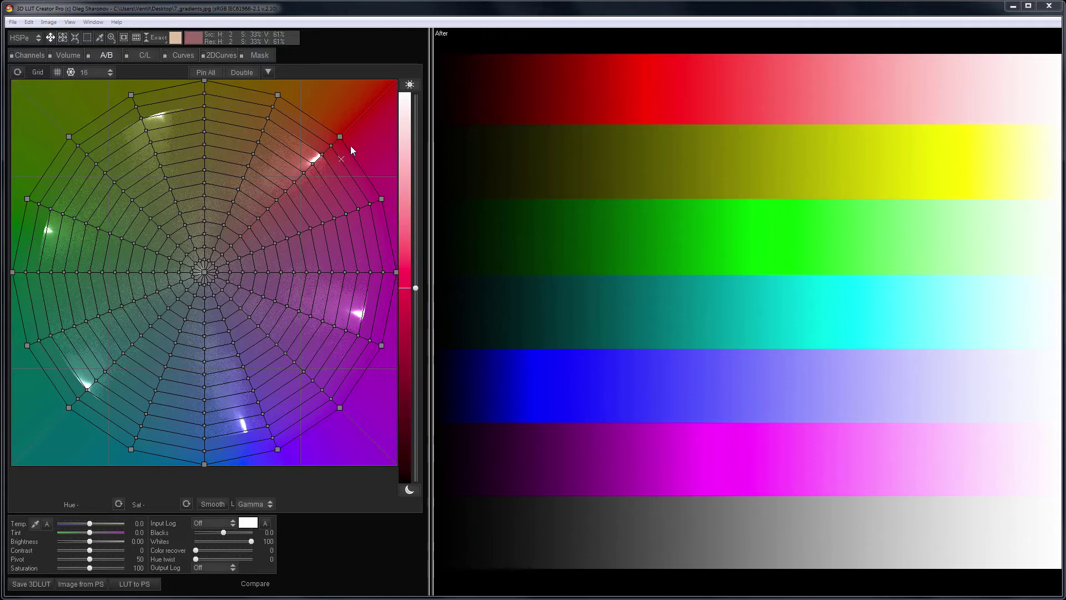
Try to recolour the magenta gradient blue and teal by moving the outer magenta grid node, and undo it.
mouse_move(339, 136)
mouse_down()
mouse_move(258, 118)
mouse_move(131, 120)
mouse_move(54, 165)
mouse_move(16, 356)
mouse_move(95, 421)
mouse_move(230, 442)
mouse_move(372, 351)
mouse_move(361, 169)
mouse_move(335, 136)
mouse_up()
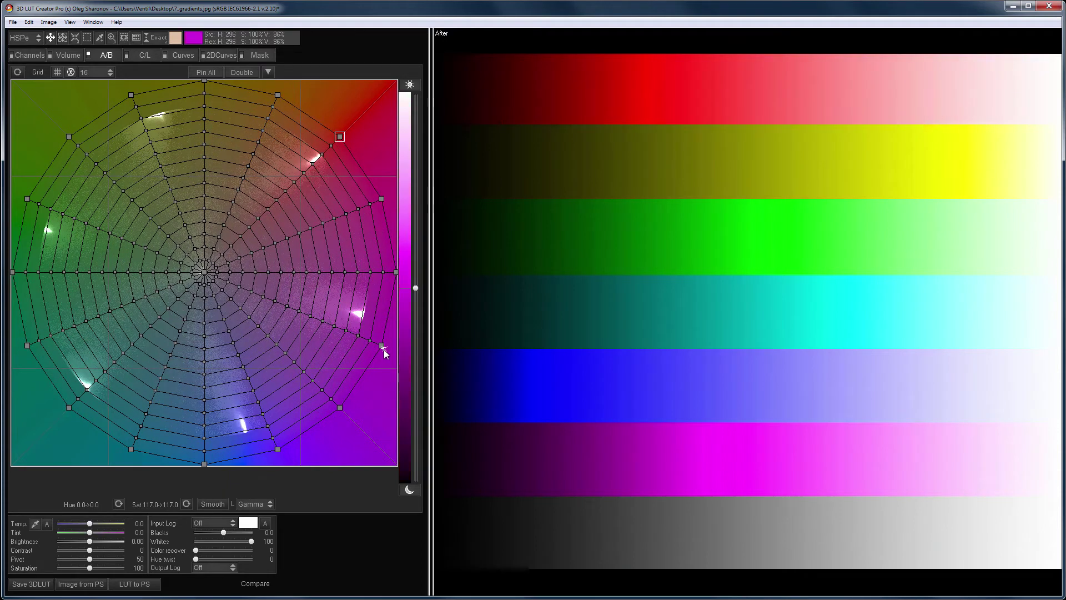
drag(382, 346, 198, 471)
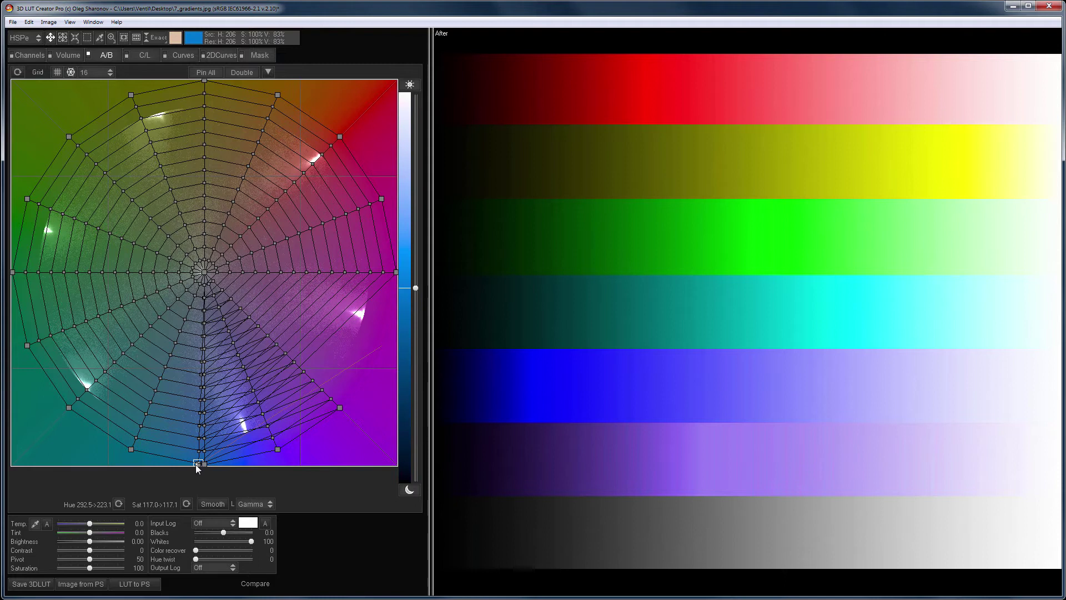
drag(195, 465, 69, 331)
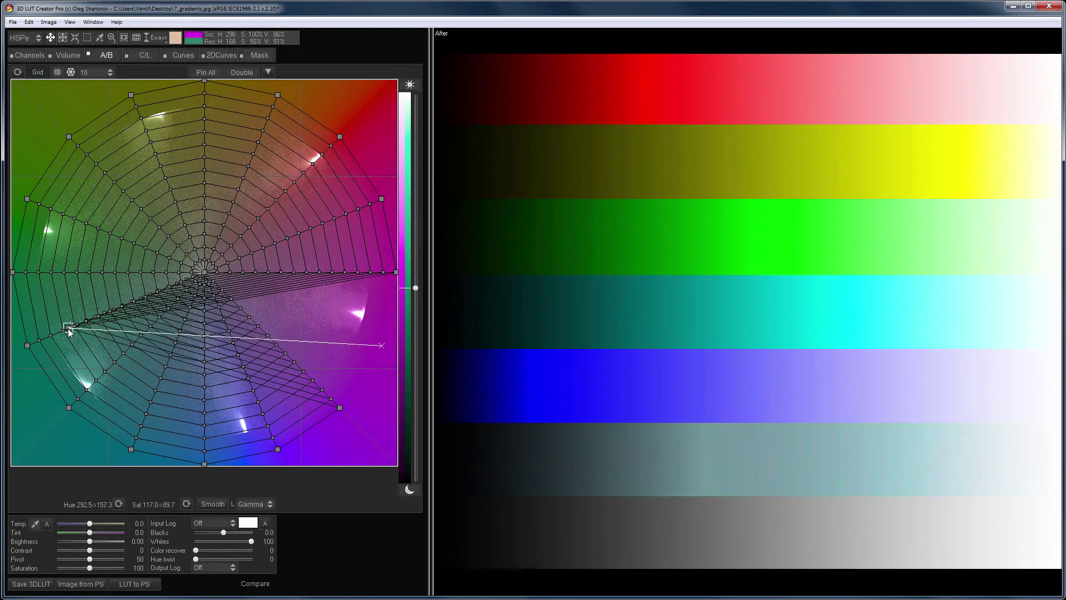
key(ctrl+z)
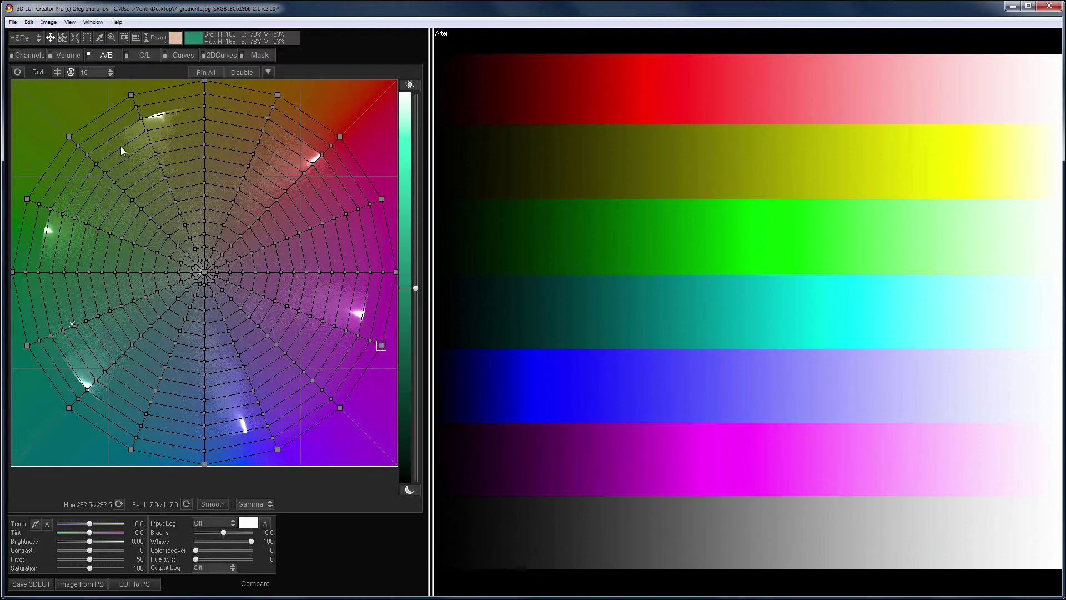
Open the Analyzer window with its vectorscope and place it over the upper middle of the image.
click(93, 22)
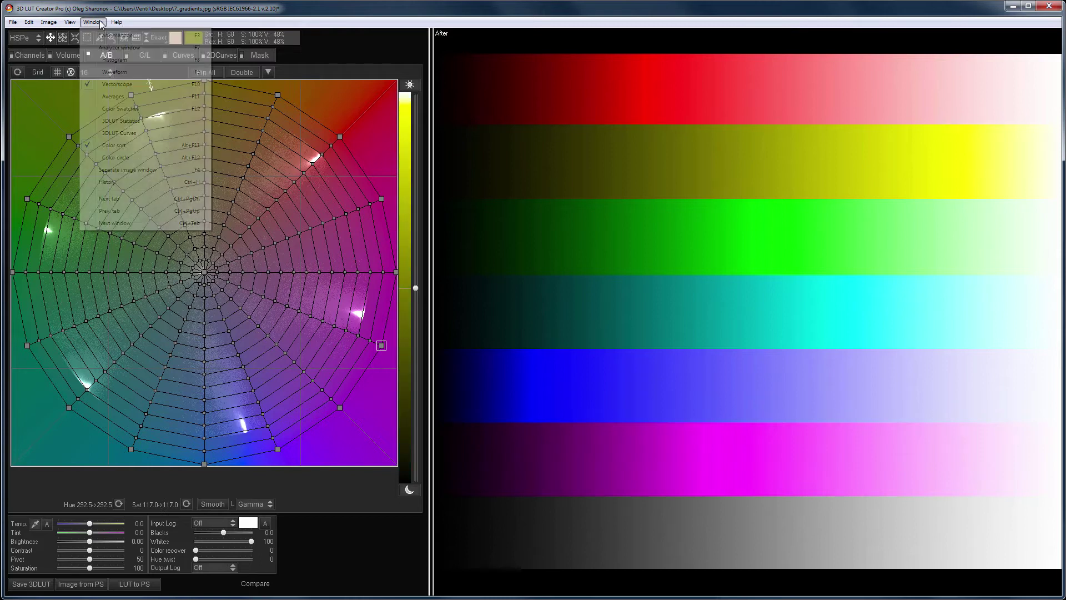
click(107, 47)
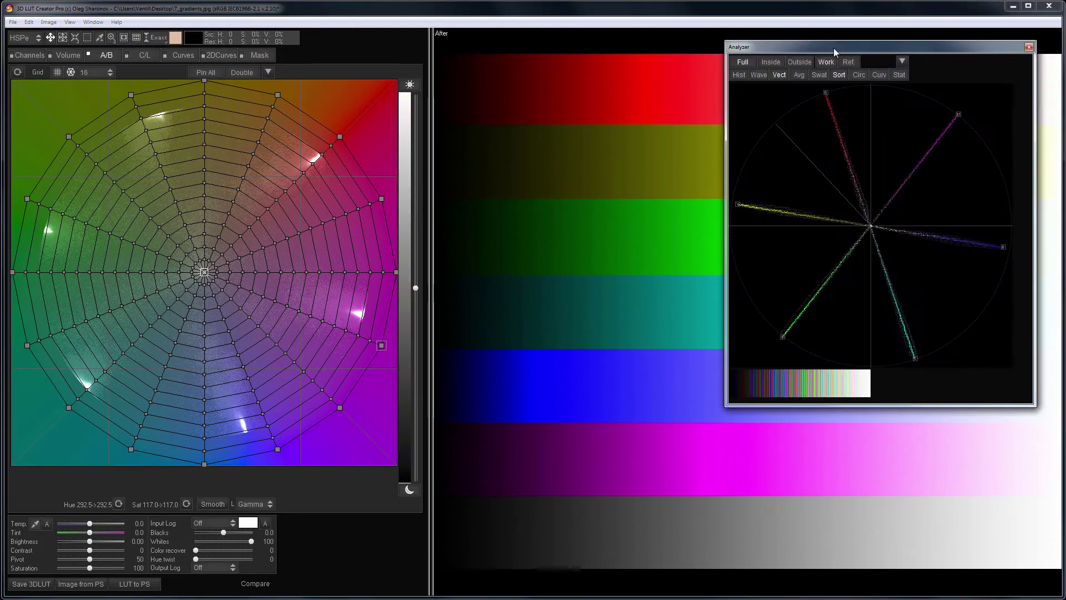
drag(834, 48, 756, 28)
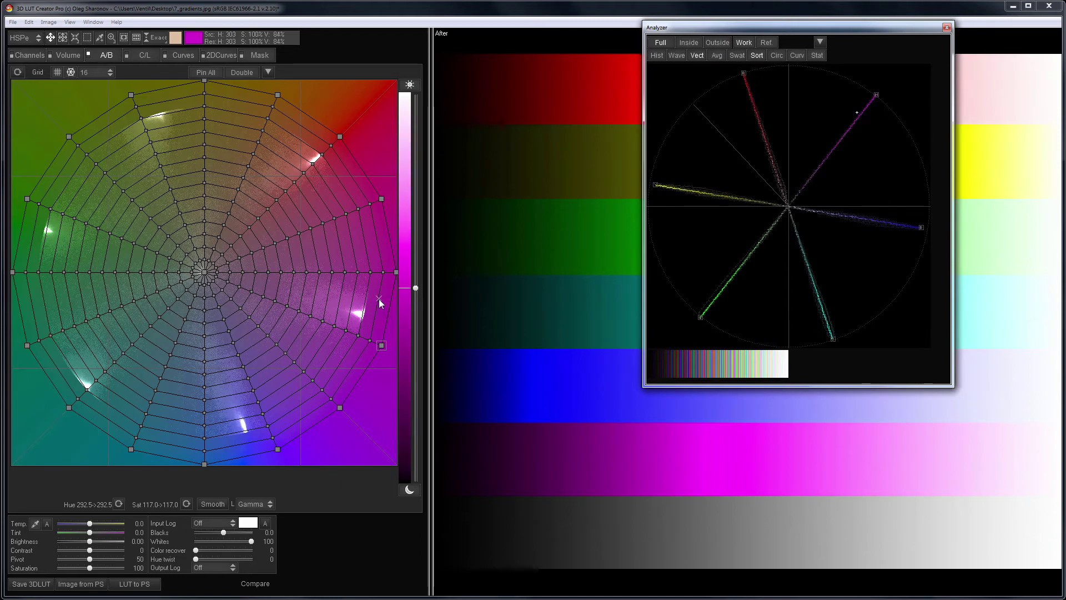
Try moving the outer magenta node to teal and slightly rotating the hue of two magenta nodes, resetting the grid after each.
drag(382, 346, 59, 343)
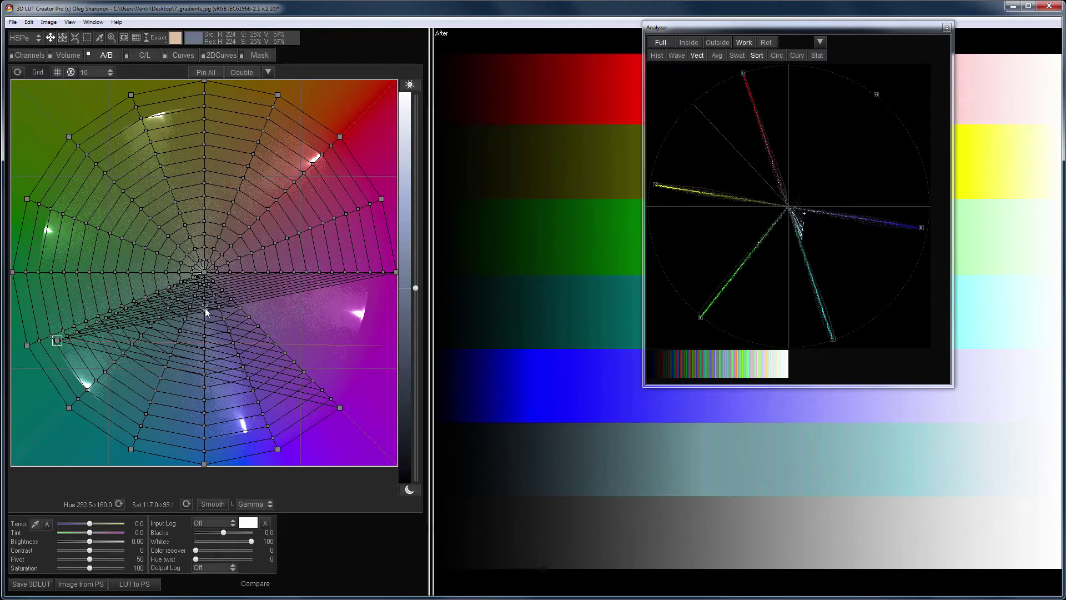
double_click(58, 341)
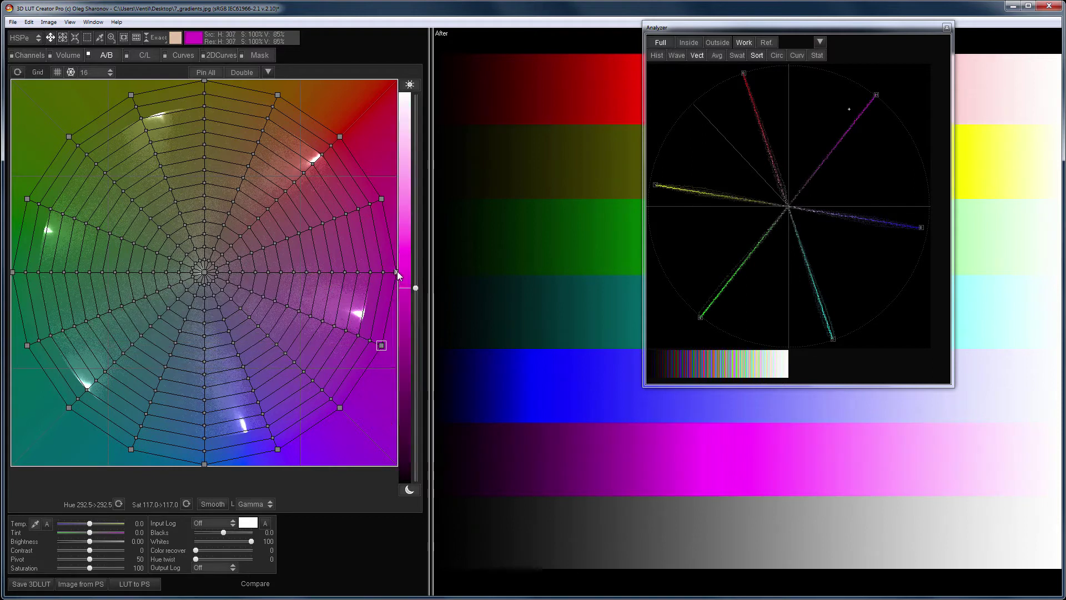
drag(87, 506, 271, 504)
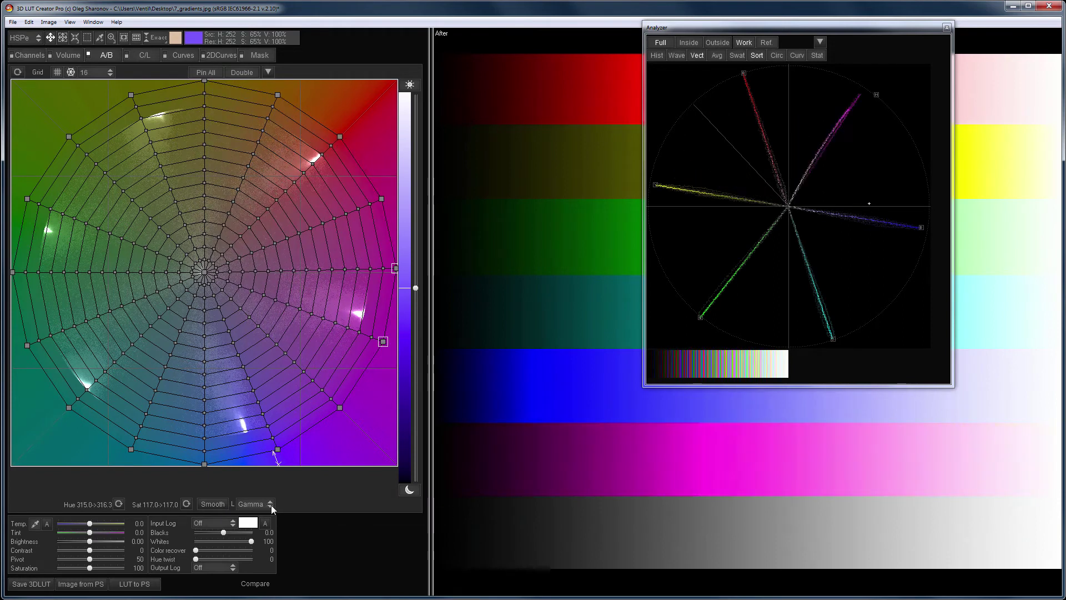
click(20, 72)
Close the Analyzer window and load the image ferrari.jpg.
click(947, 28)
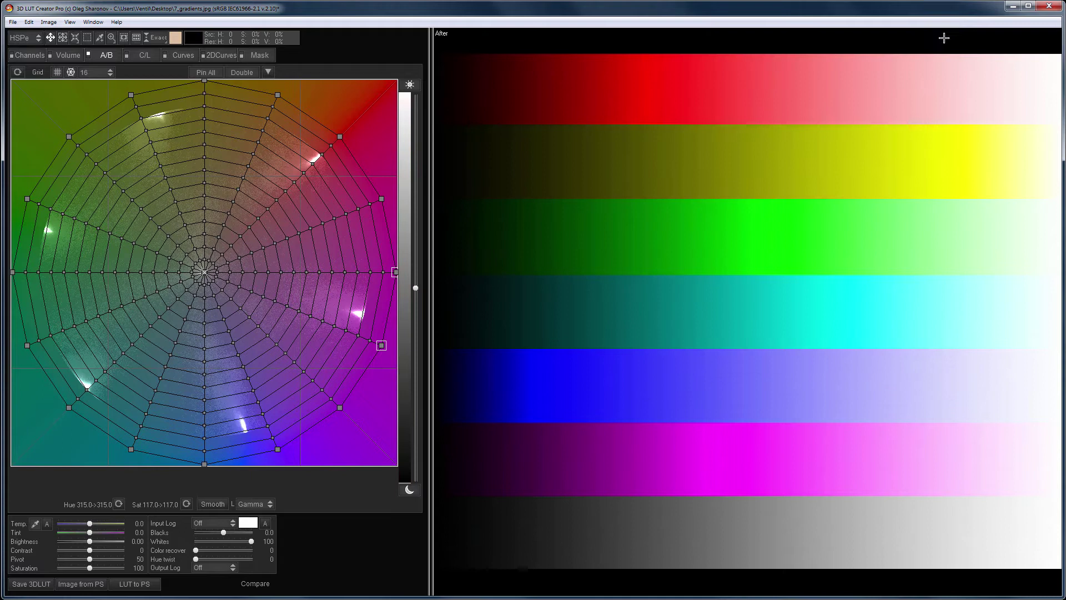
drag(401, 581, 488, 551)
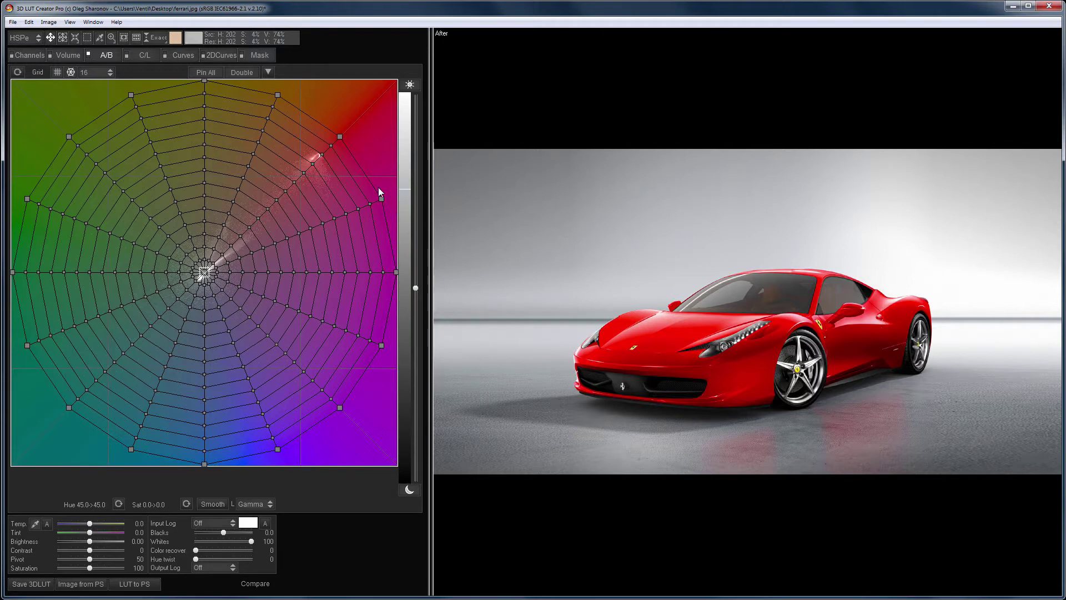
Try recolouring the red car blue by rotating the hue of the two outer red nodes, and reset the grid.
click(338, 135)
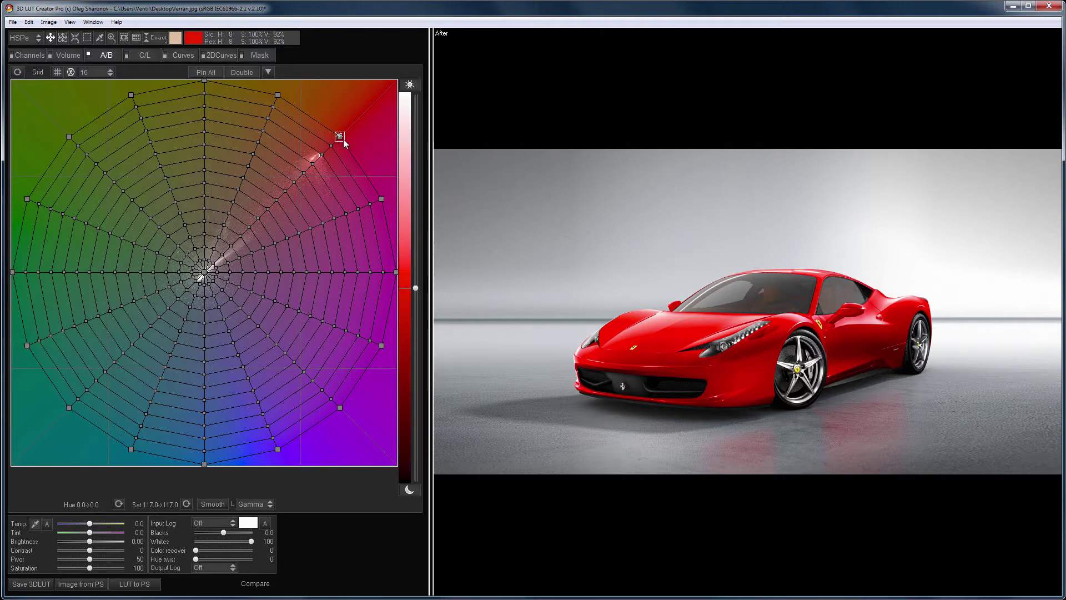
shift+click(381, 198)
drag(78, 504, 153, 508)
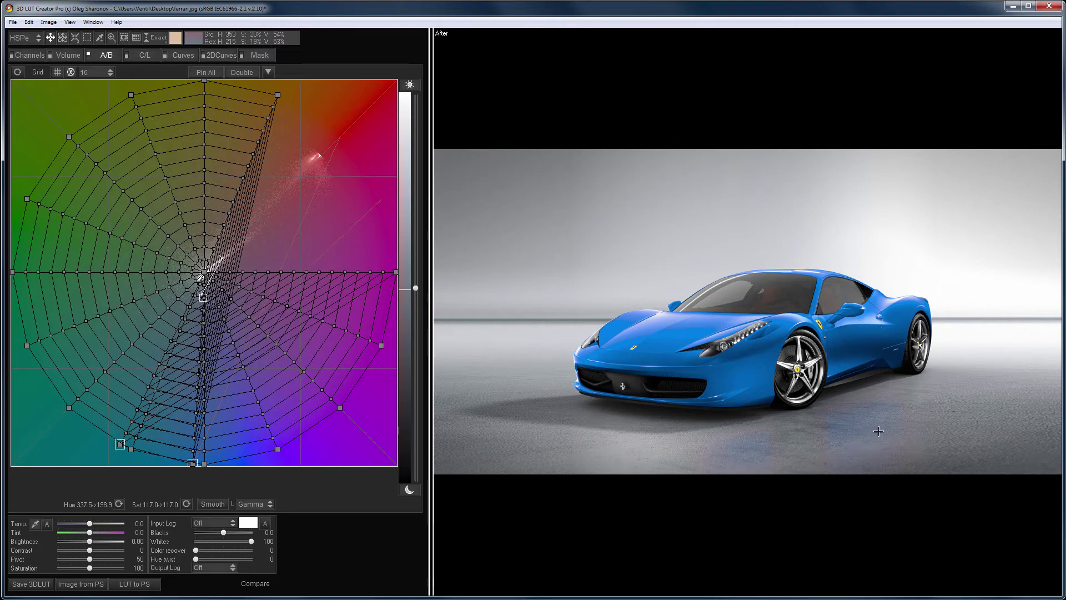
click(18, 73)
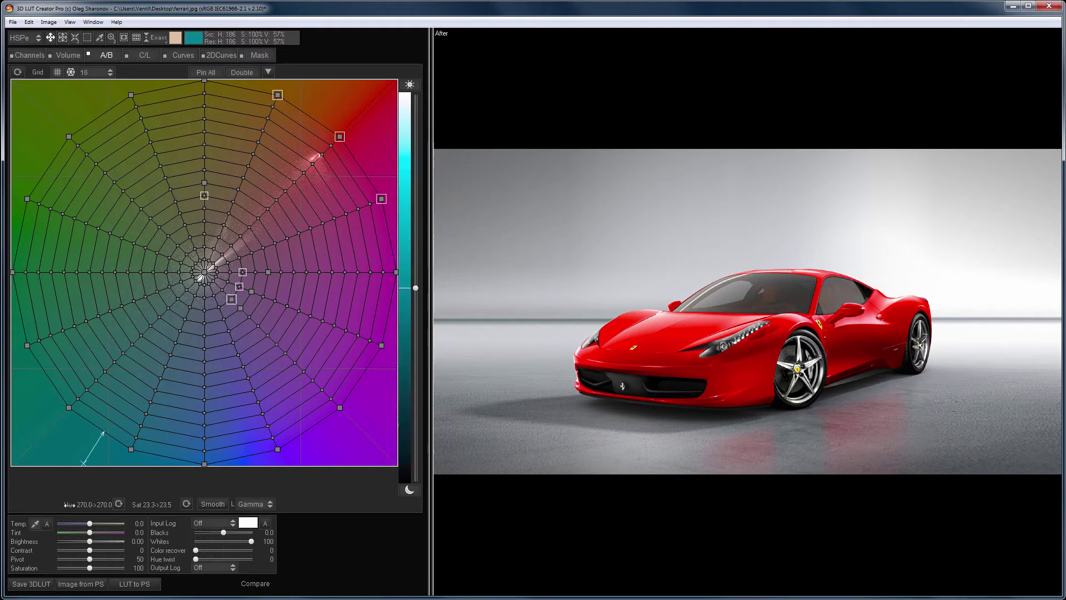
Rotate the hue of the selected orange, red, crimson and inner nodes by about 122 degrees to recolour the car blue.
drag(70, 505, 132, 506)
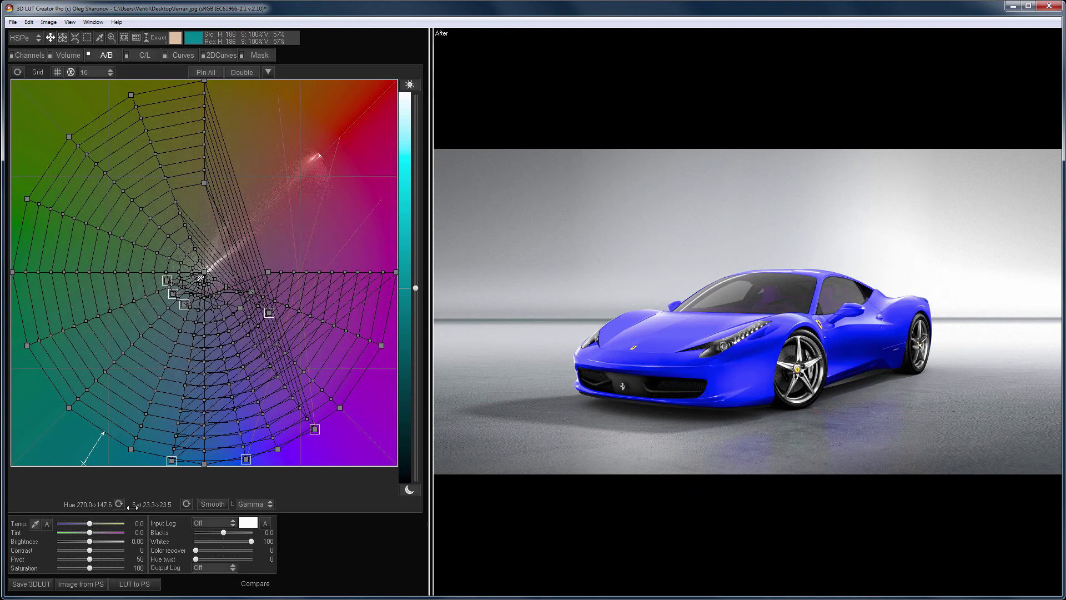
key(space)
Start a new LUT and load the park photo GLEB5752.JPG.
key(ctrl+n)
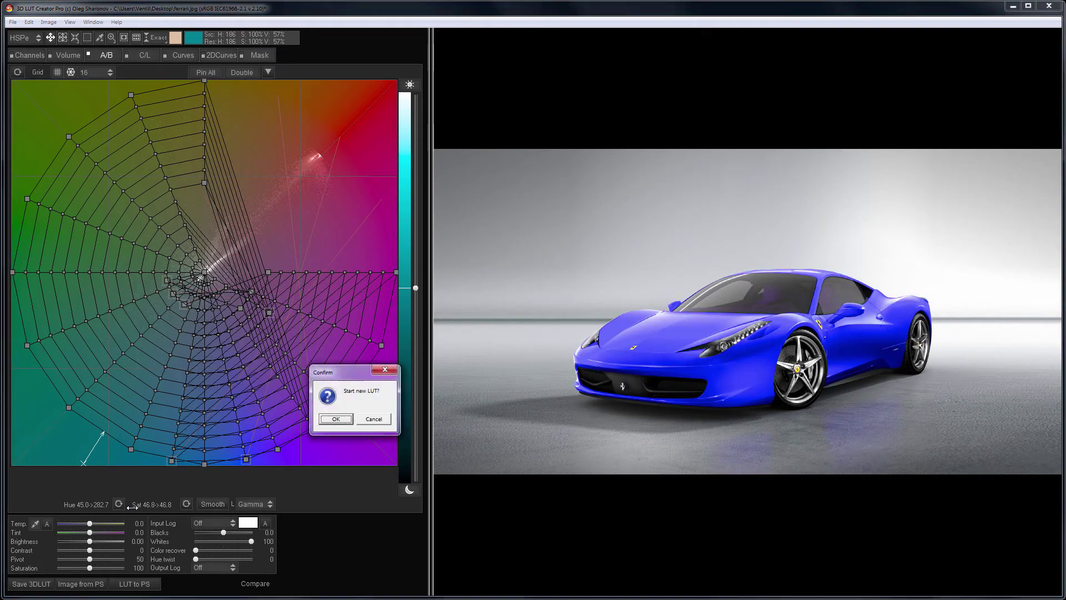
key(Return)
drag(464, 502, 496, 455)
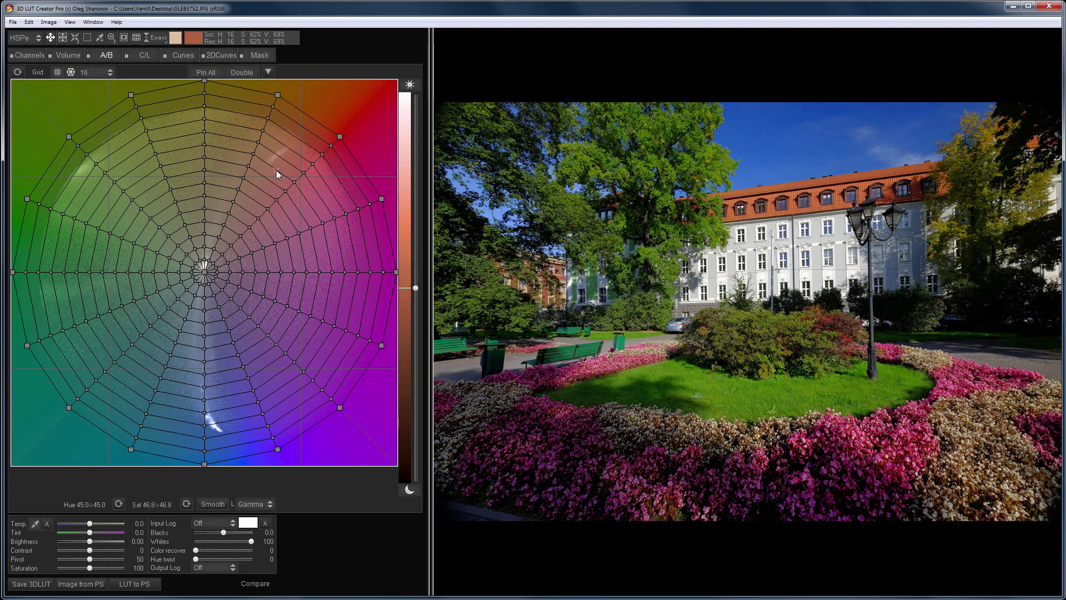
Try turning the roof green by rotating the hue of the outer orange and red nodes, and reset the grid.
click(278, 95)
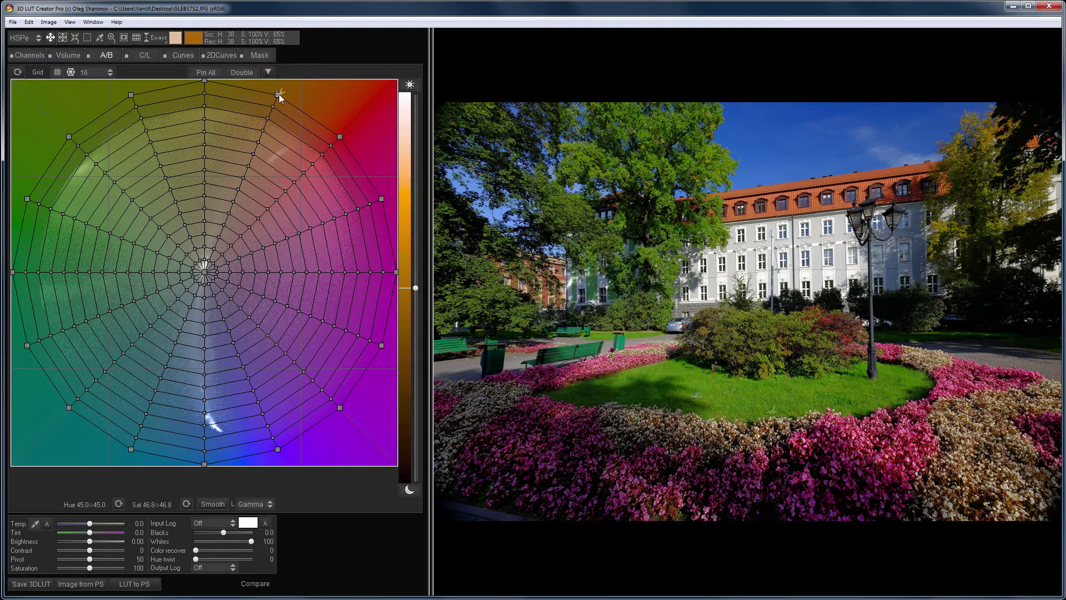
click(341, 136)
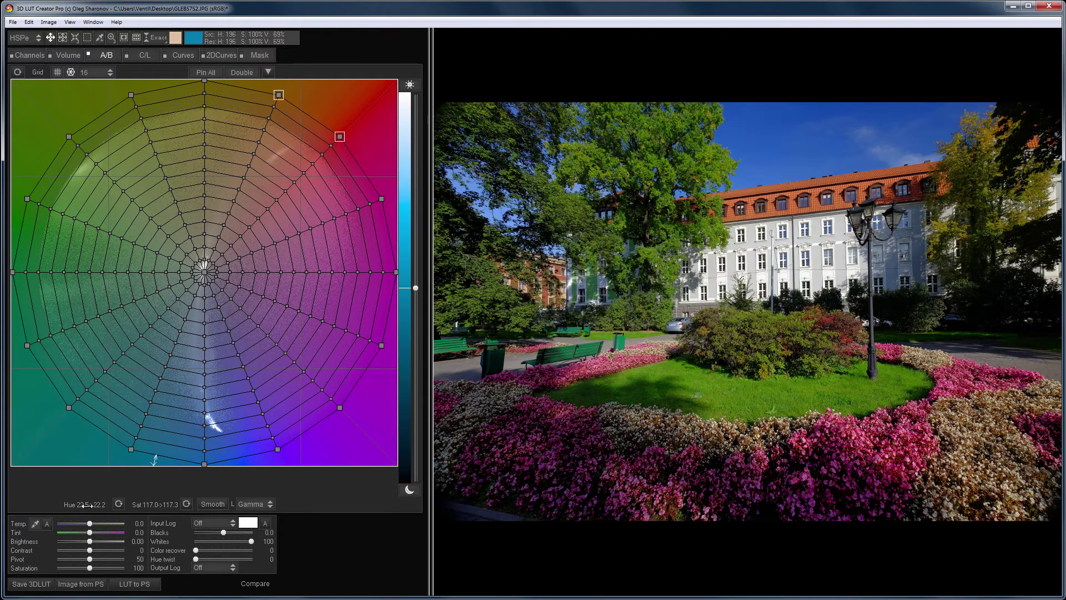
drag(86, 504, 67, 180)
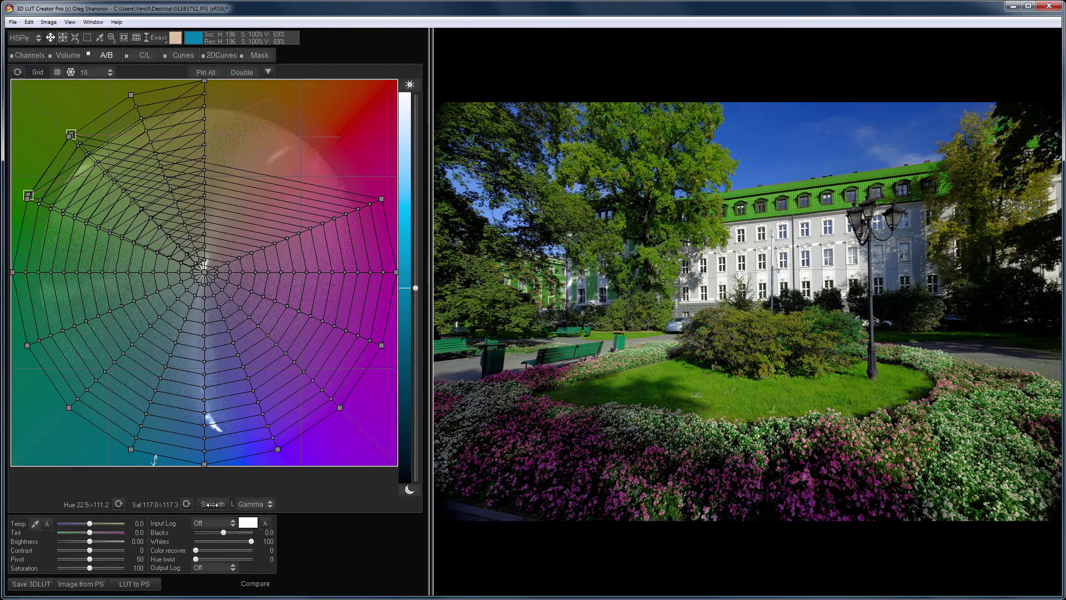
click(17, 72)
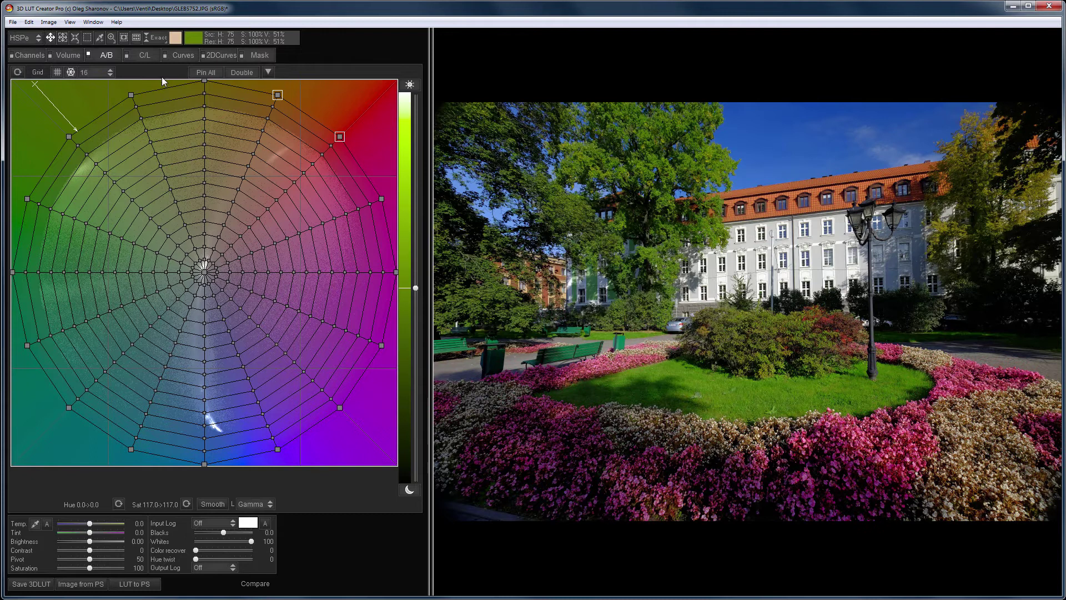
Set the colour grid to 32 sectors and rotate the hue of two neighbouring outer orange nodes to turn the roof green.
click(108, 72)
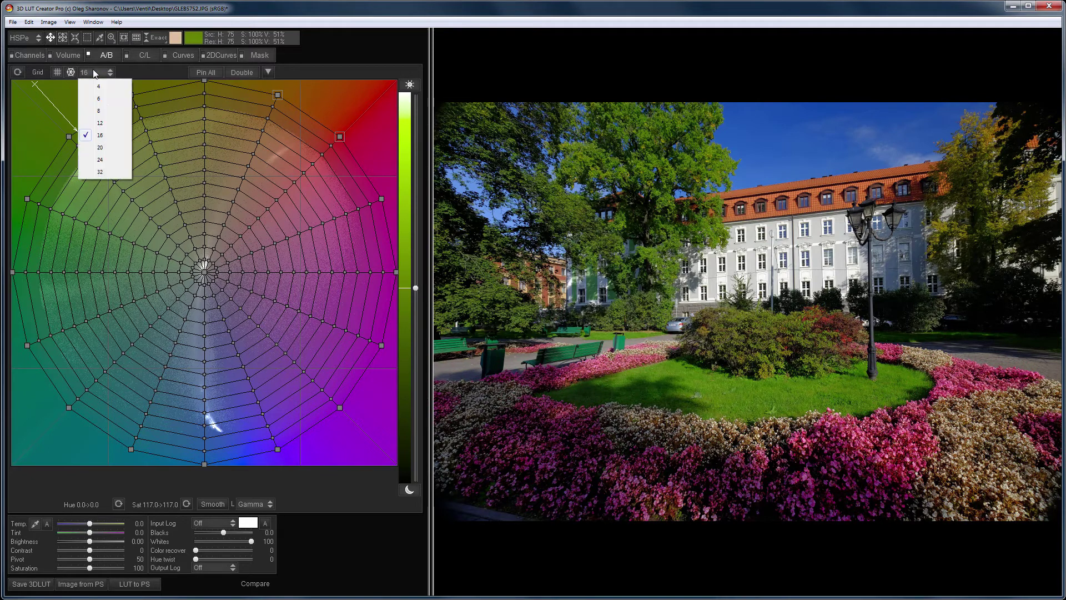
click(106, 172)
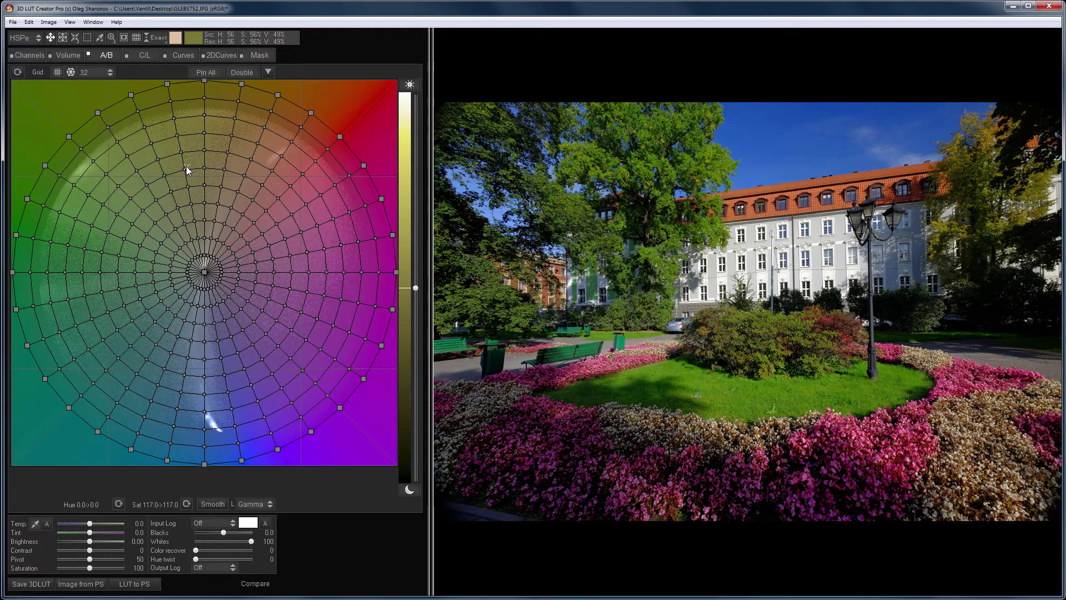
click(311, 113)
shift+click(278, 95)
drag(77, 507, 33, 507)
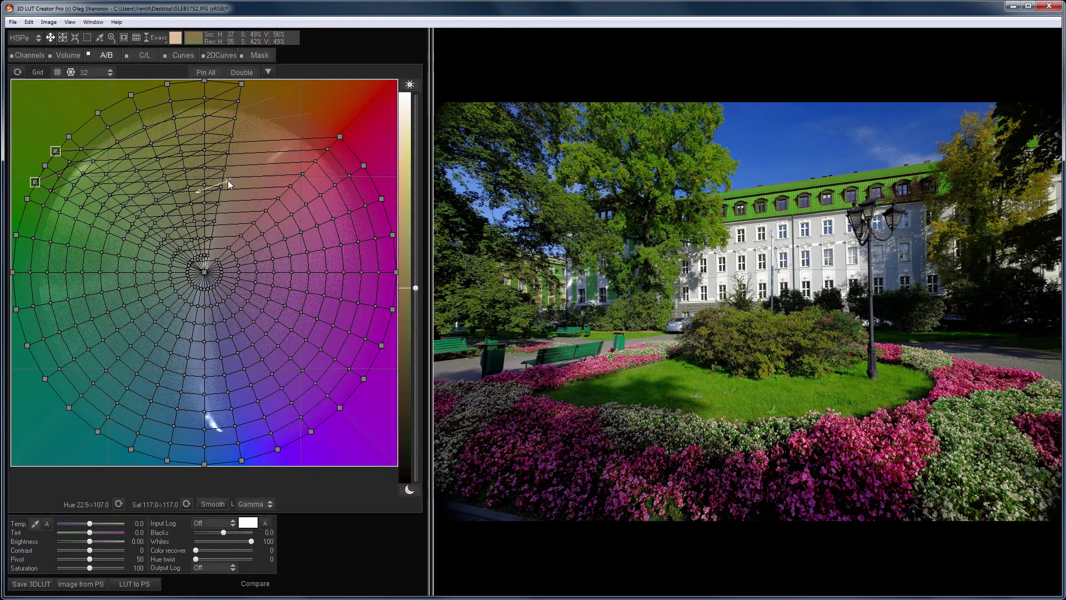
Reset the grid and set it back to 16 sectors.
click(18, 72)
click(103, 73)
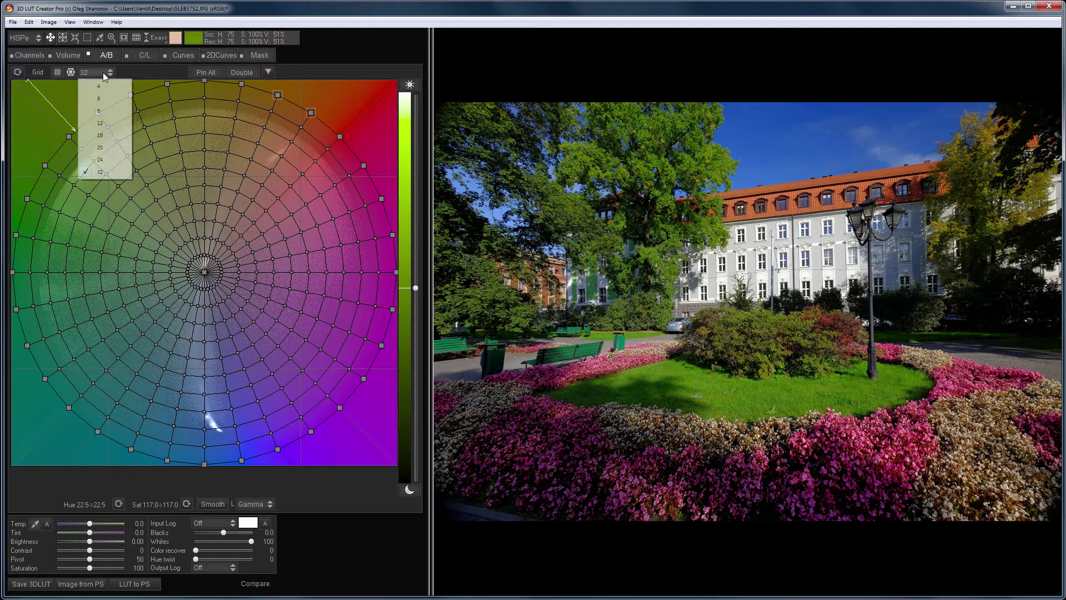
click(104, 135)
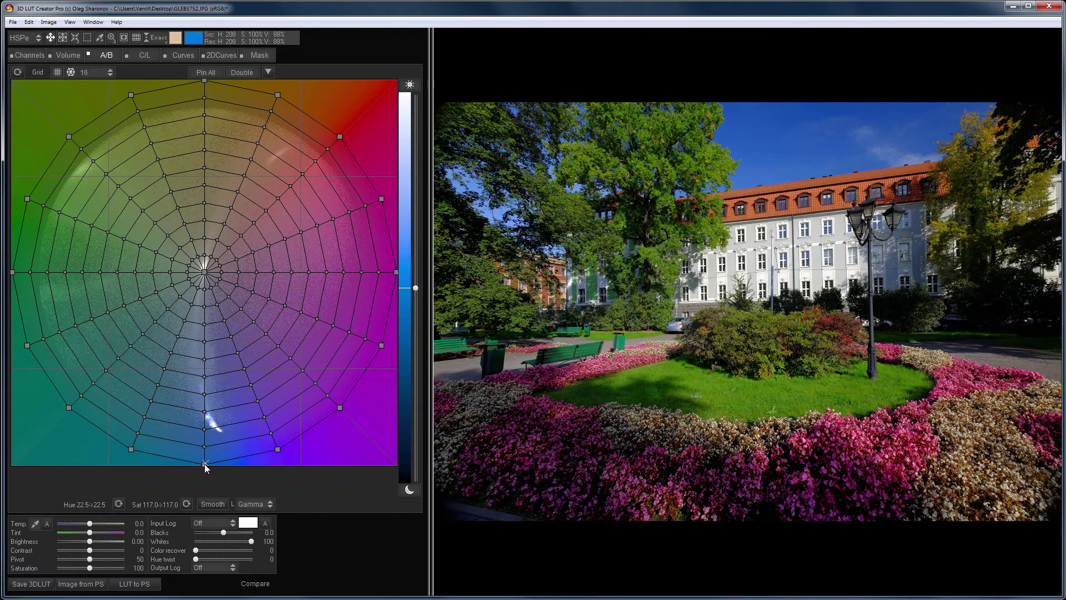
Try darkening the sky with only the outer blue node, inspect the sky up close, and reset the grid.
drag(204, 464, 203, 519)
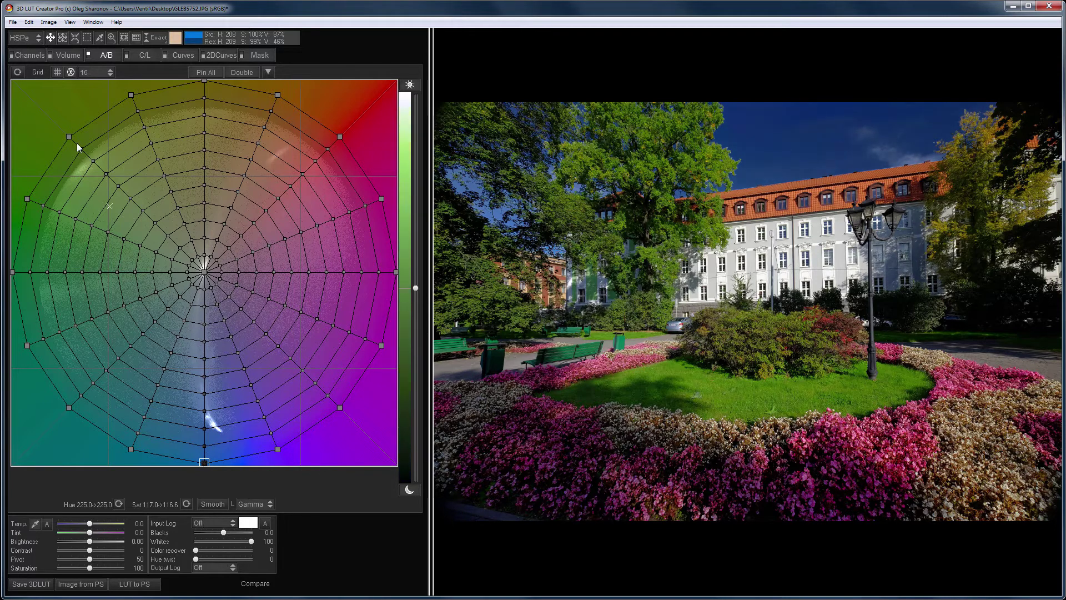
click(112, 36)
click(128, 58)
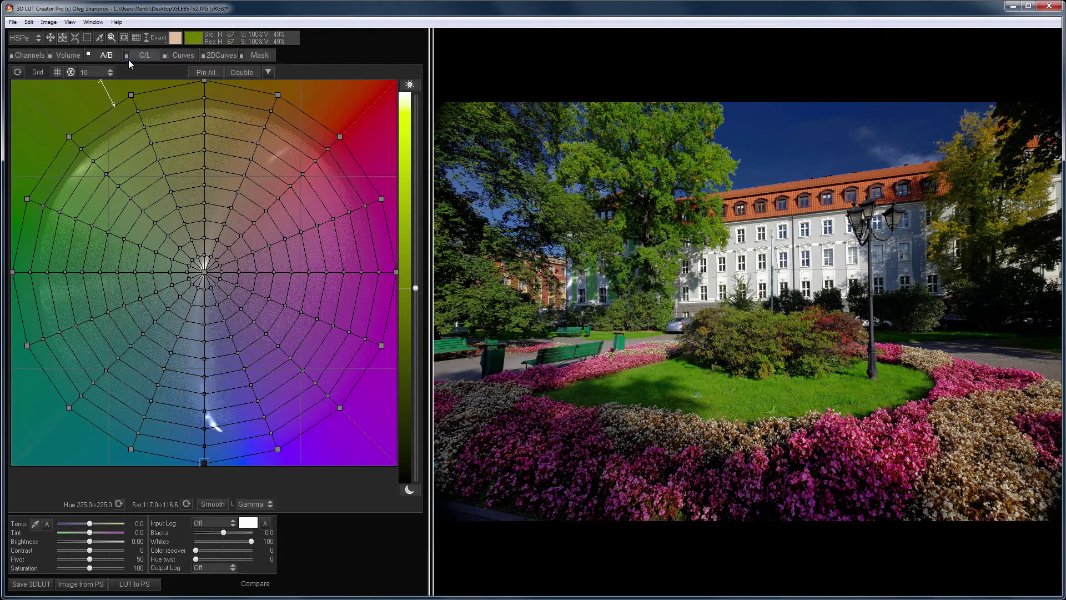
click(951, 207)
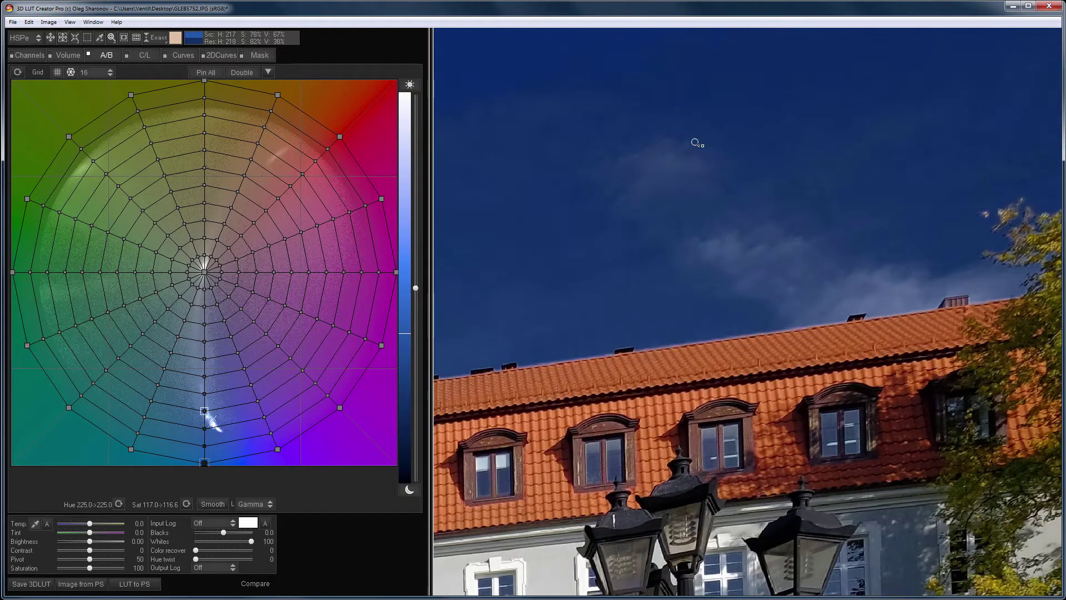
click(18, 71)
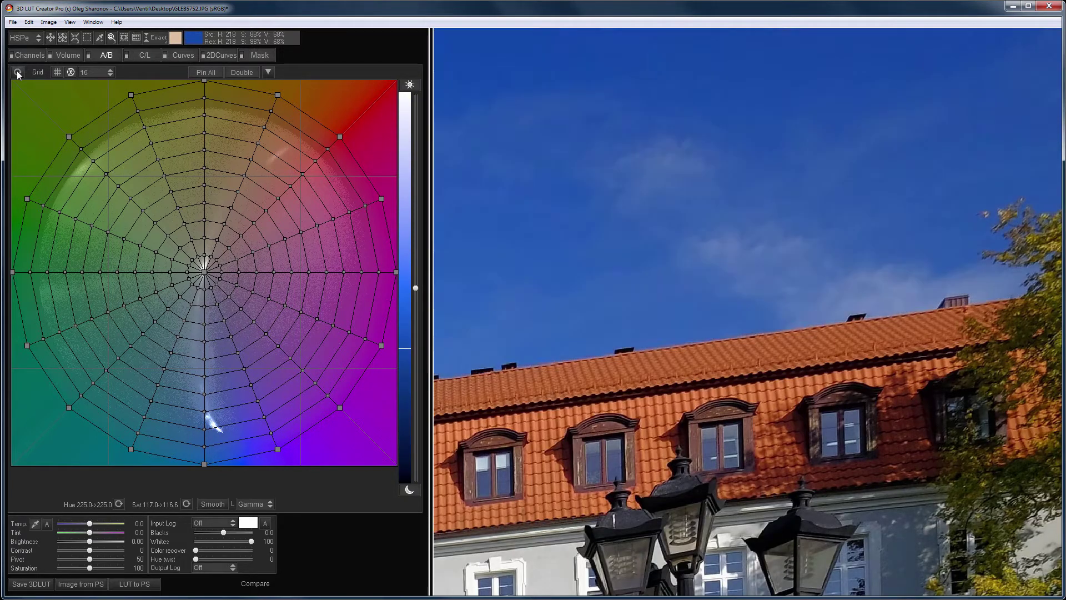
Darken the sky by lowering the brightness of the outer blue node together with its two neighbouring nodes.
shift+click(204, 463)
shift+click(277, 449)
drag(205, 463, 207, 535)
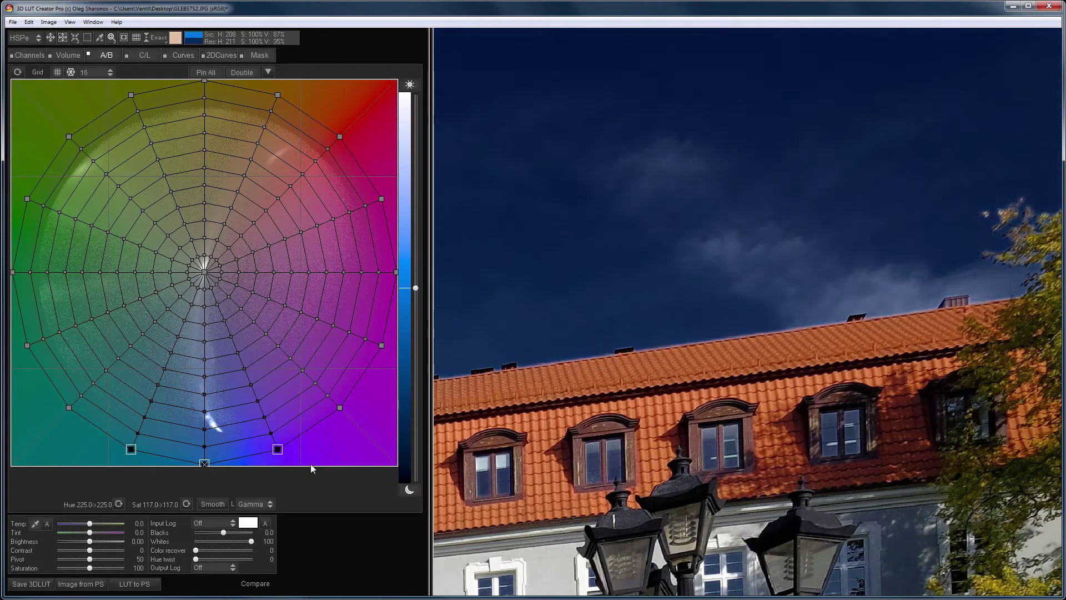
View the whole photo and compare its sky before and after the correction.
click(685, 202)
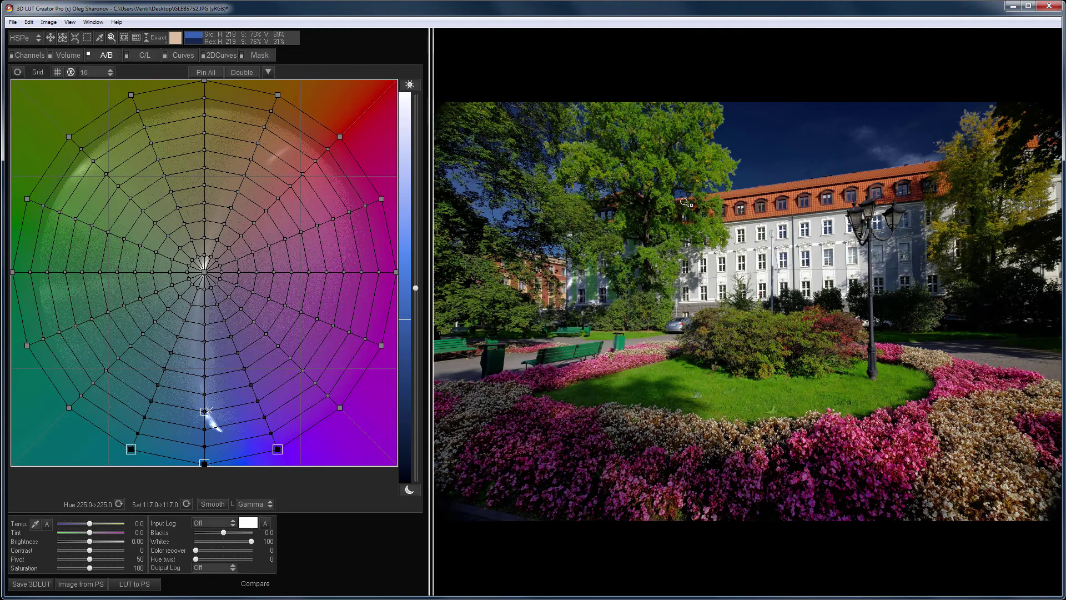
click(685, 202)
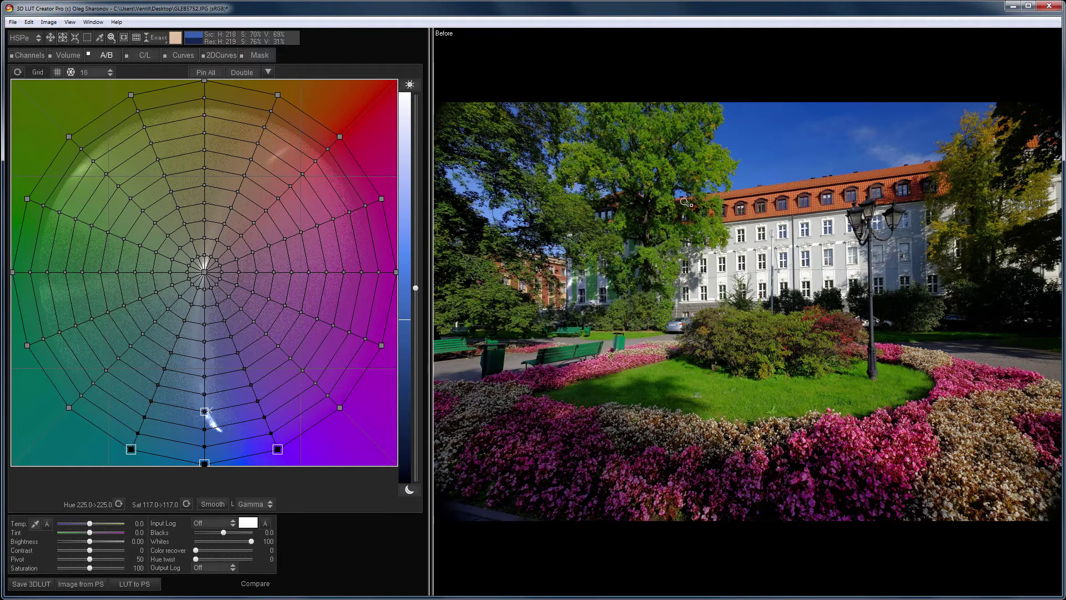
click(685, 202)
Start a new LUT and load the restaurant interior photo GLEB5010.jpg.
key(ctrl+n)
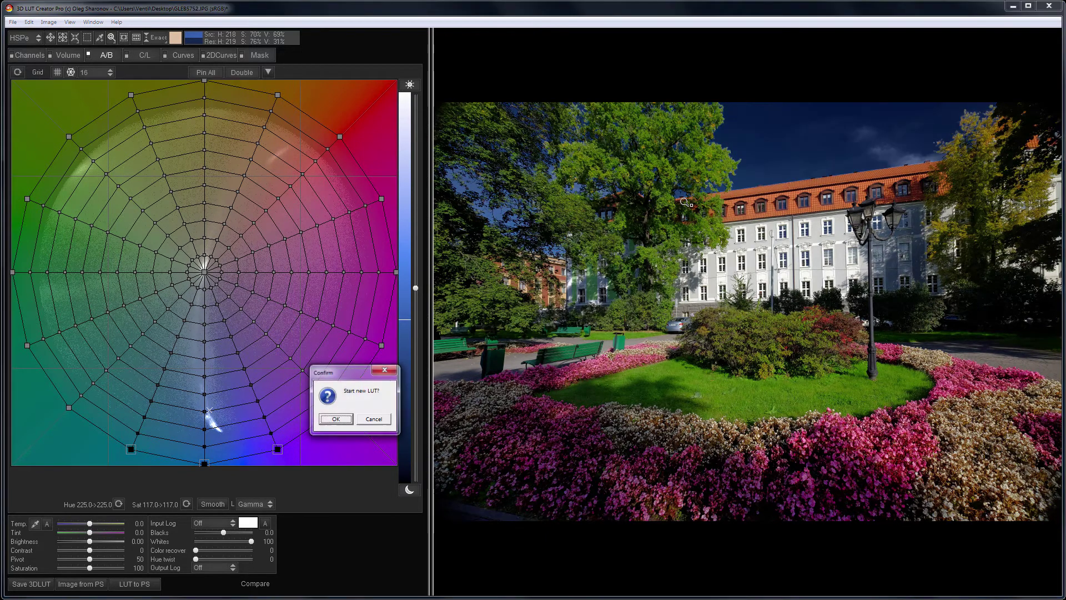
key(Return)
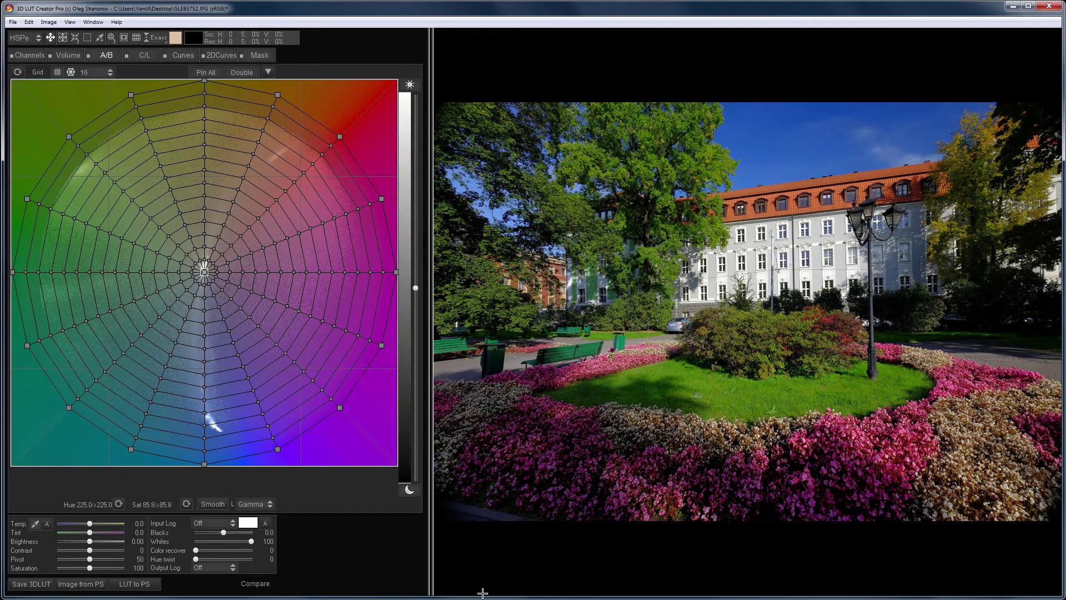
drag(481, 592, 466, 476)
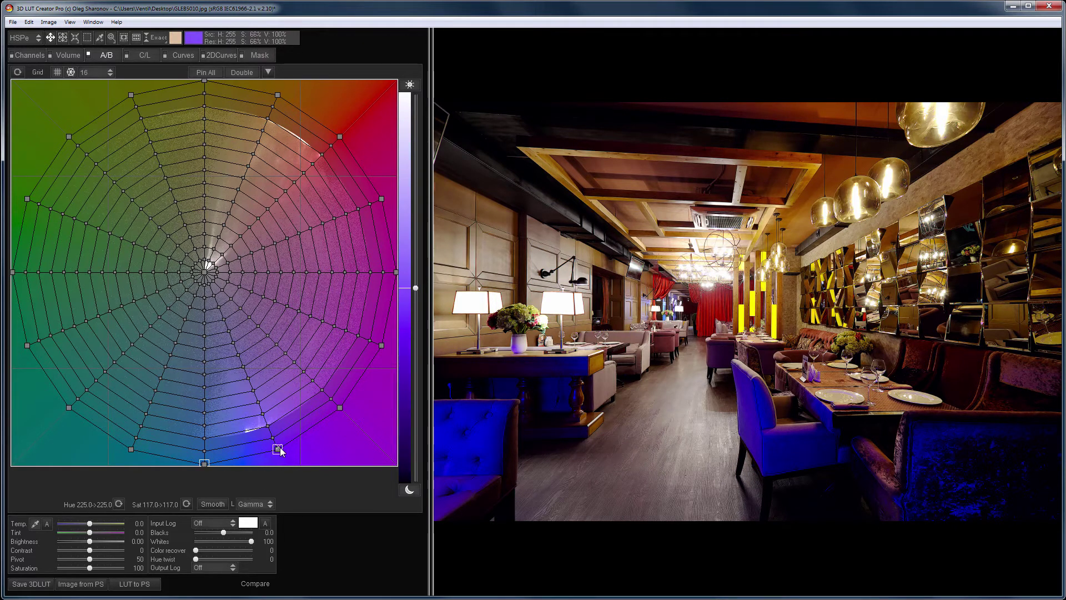
Shift the three outer blue-to-violet nodes together to hue 354.6 and saturation 64.5 to recolour the blue chairs.
shift+click(340, 407)
drag(100, 507, 58, 498)
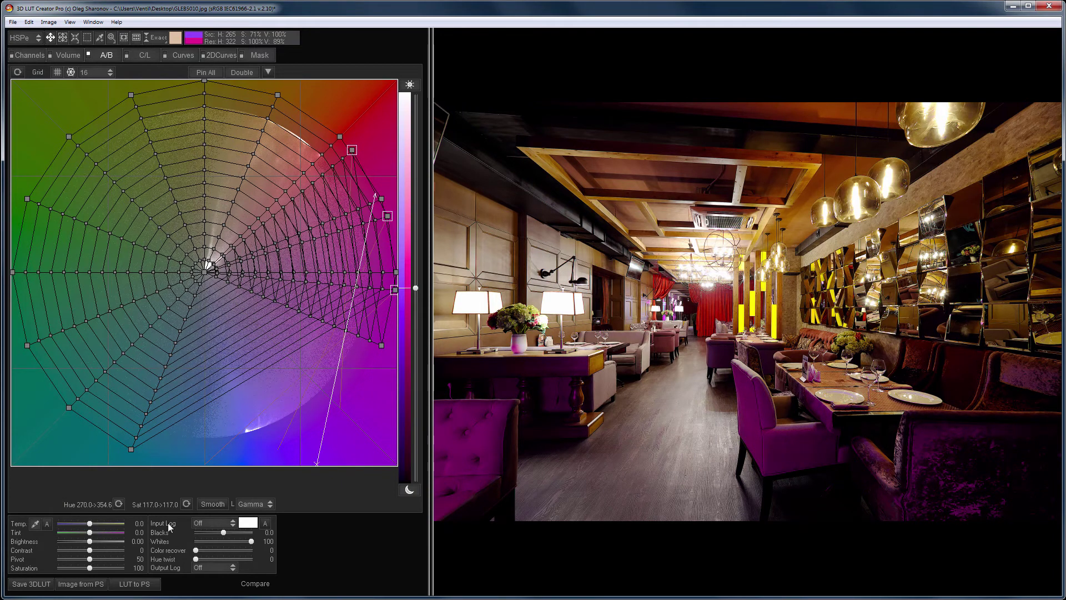
drag(144, 504, 116, 503)
Move the neighbouring outer magenta node to hue 327.0 and saturation 75.8, checking the chair and tablecloth up close.
click(111, 37)
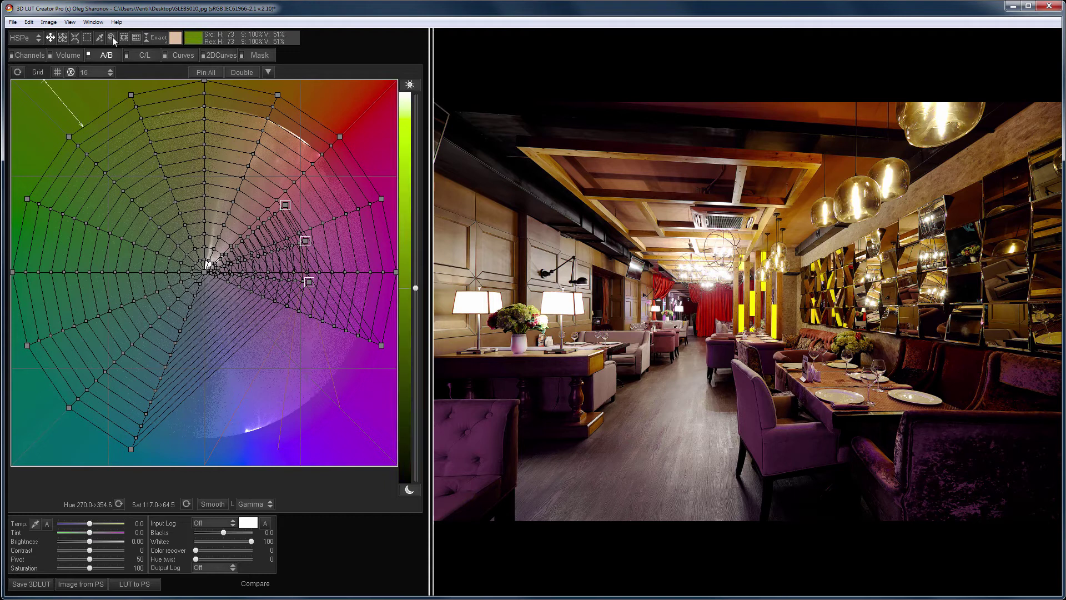
drag(758, 368, 926, 513)
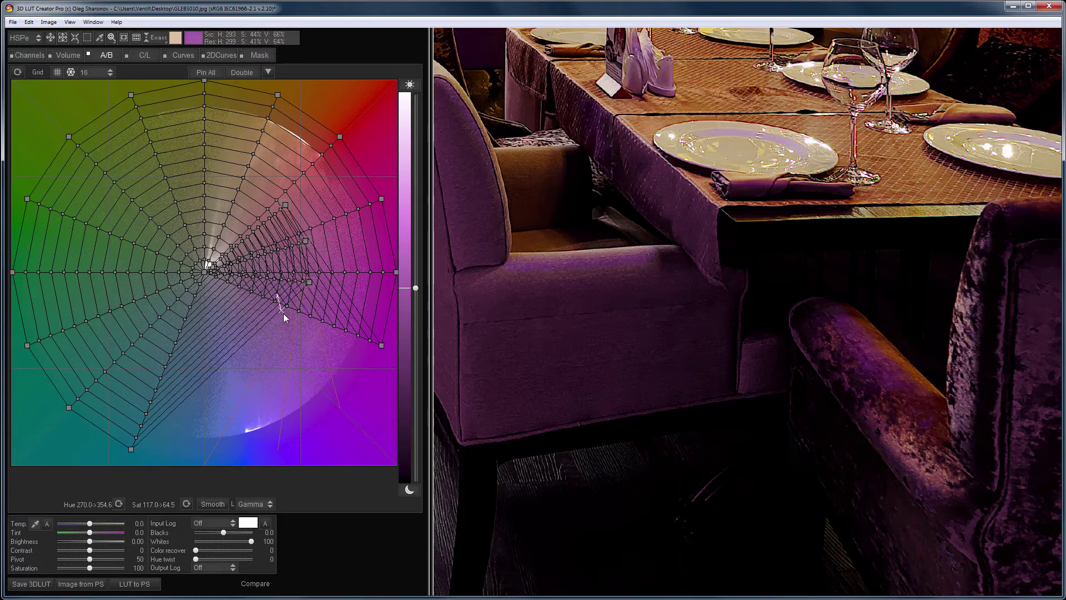
drag(381, 345, 325, 246)
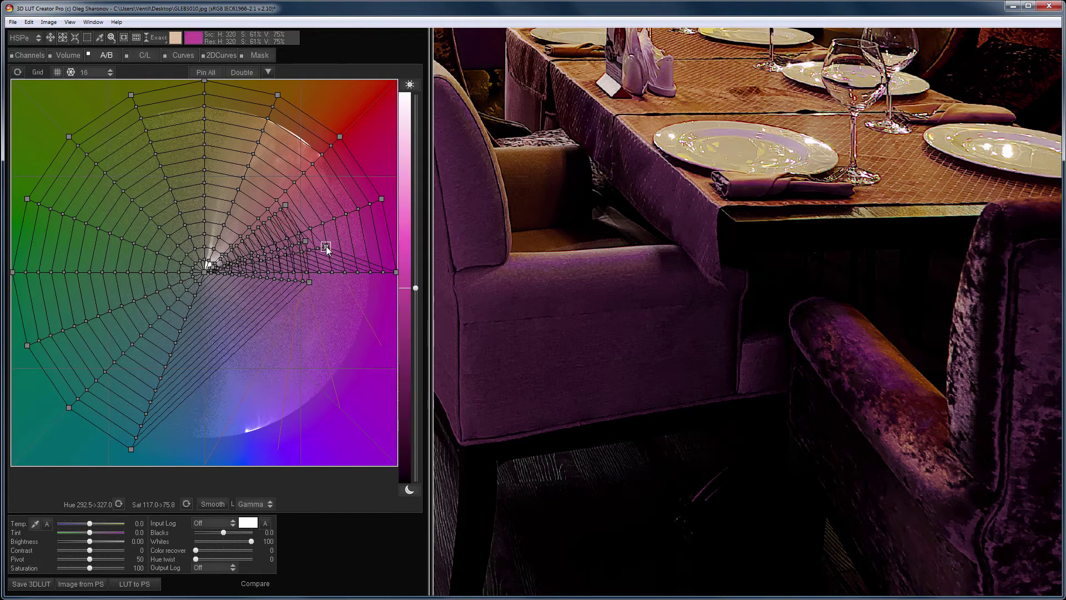
Compare the whole restaurant photo before and after the correction and inspect the recoloured chairs up close.
click(609, 312)
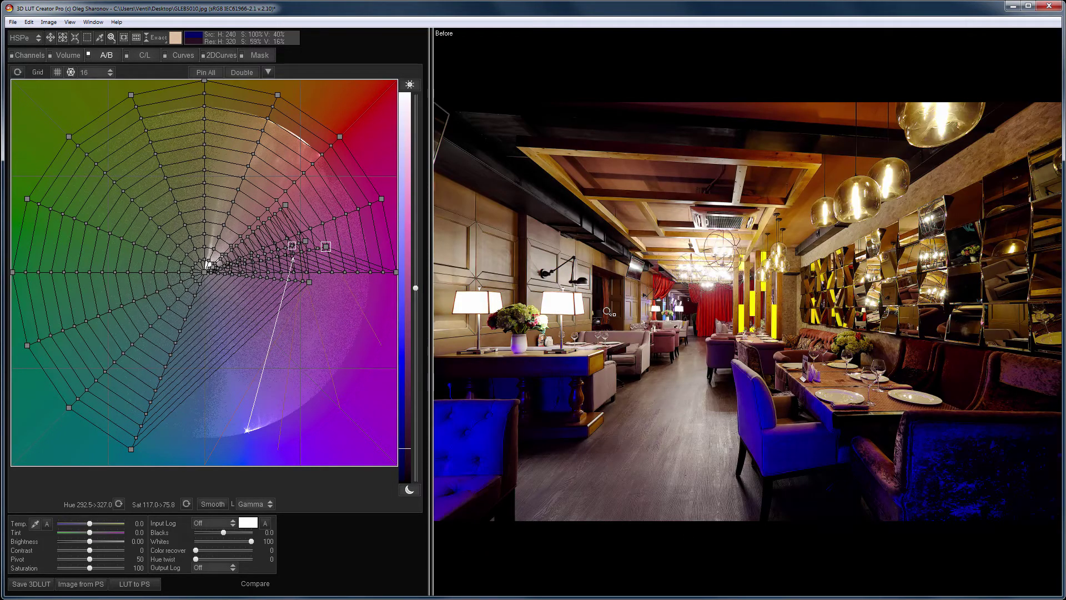
click(609, 312)
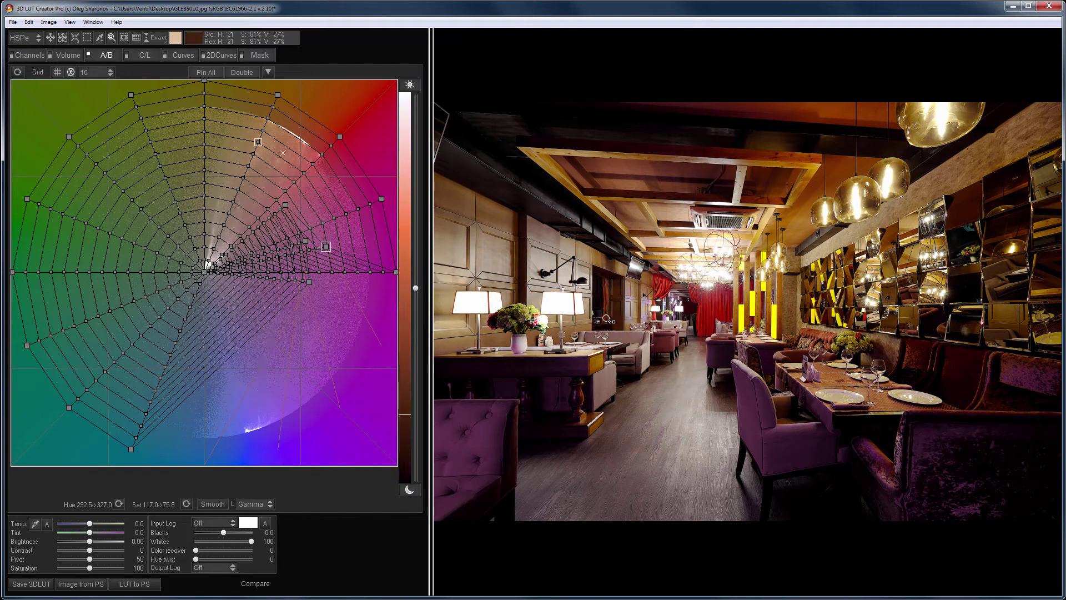
double_click(472, 397)
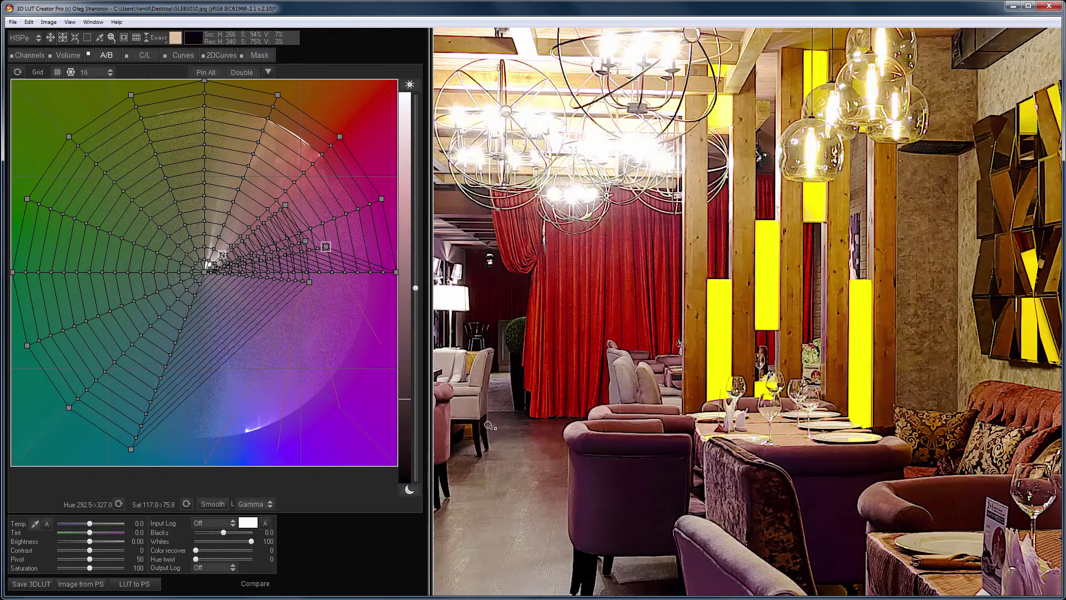
drag(749, 566, 567, 246)
drag(766, 484, 788, 363)
key(space)
drag(562, 355, 960, 289)
drag(527, 336, 880, 327)
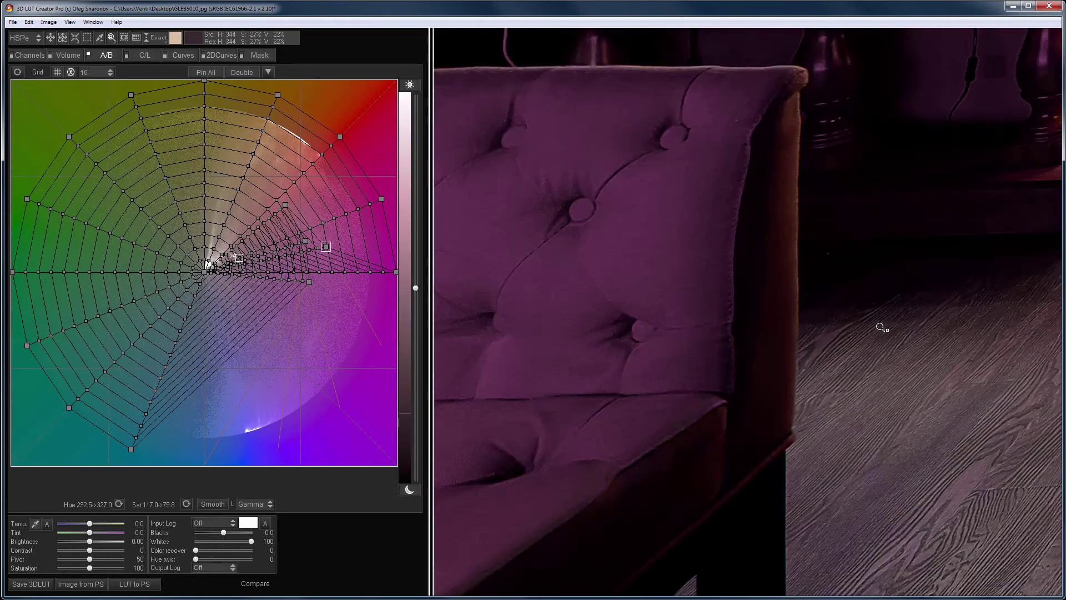
click(880, 323)
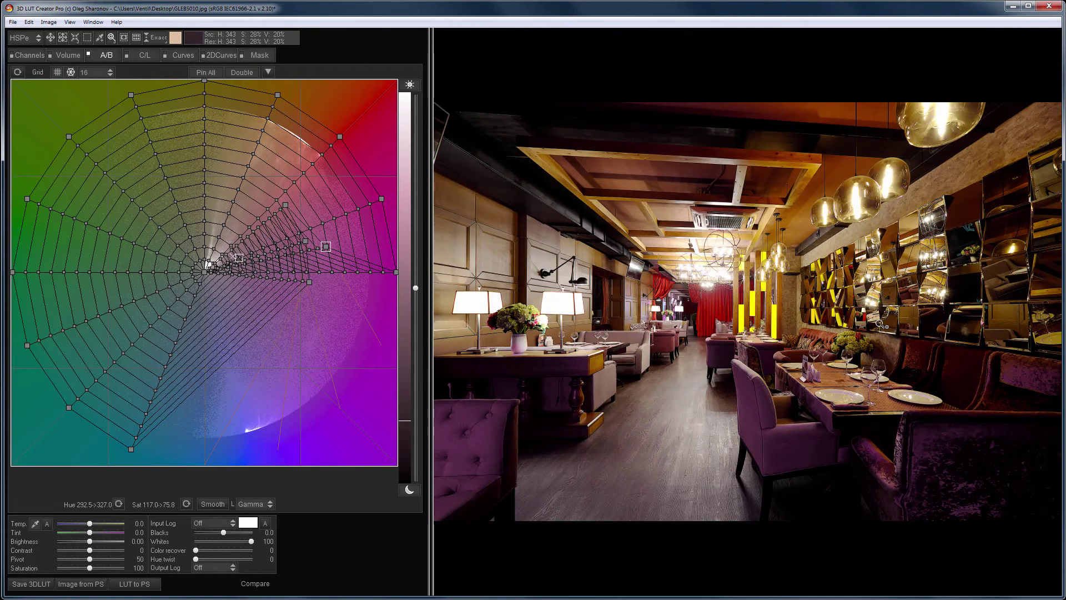
Start a new LUT and load the family portrait GLB_9477.jpg.
key(ctrl+n)
key(Return)
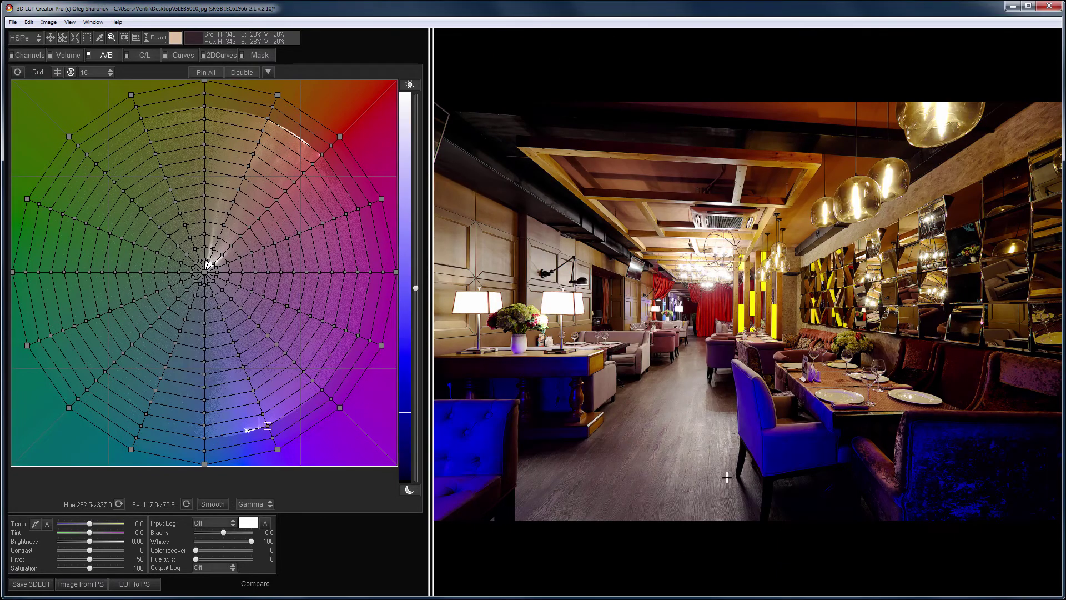
drag(727, 477, 535, 506)
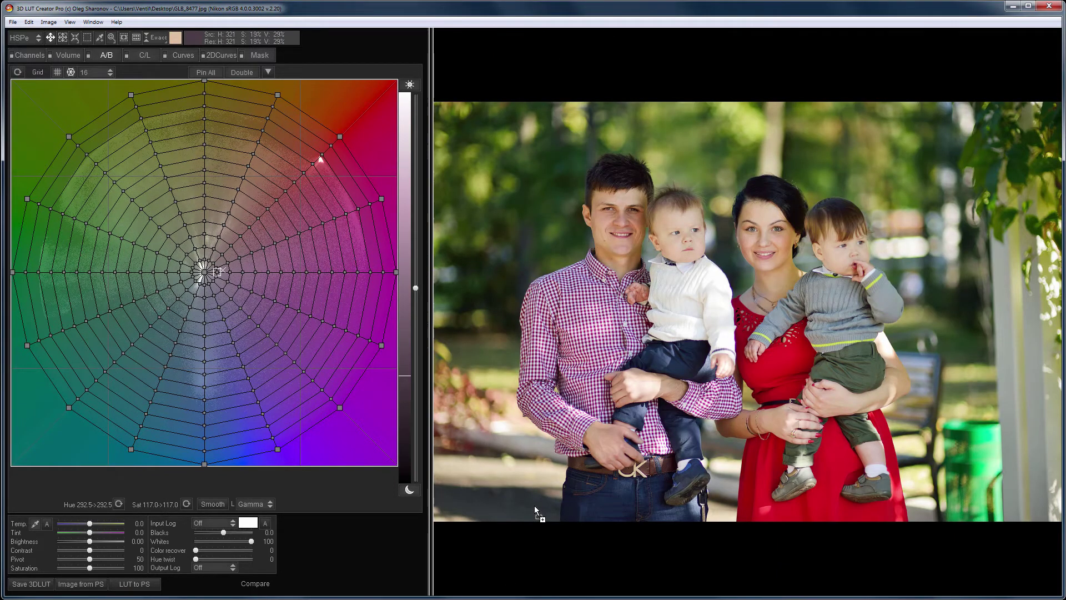
Try moving the outer yellow node of the 16-sector grid to hue 25.6 and saturation 111.9, comparing the faces before and after.
click(110, 38)
drag(972, 327, 985, 340)
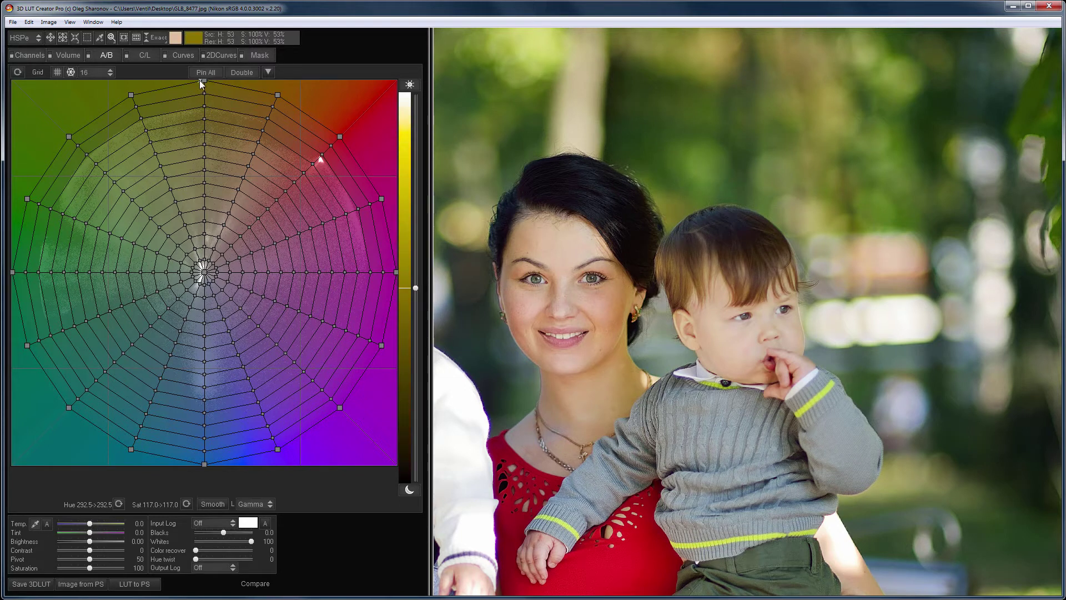
drag(203, 81, 265, 99)
key(space)
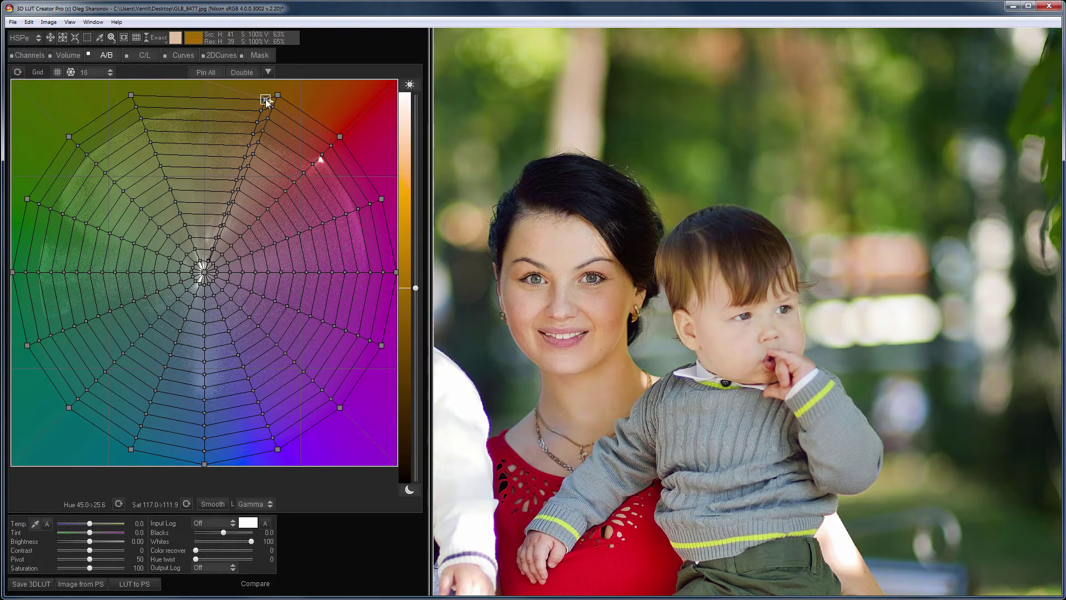
click(592, 269)
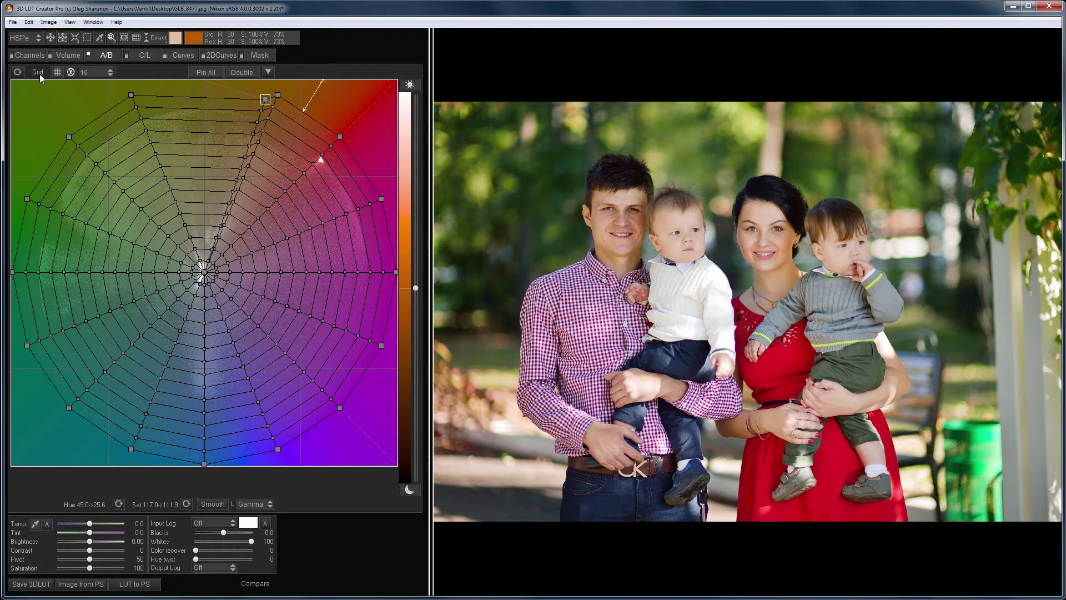
Reset the colour grid and divide it into 32 sectors.
click(18, 73)
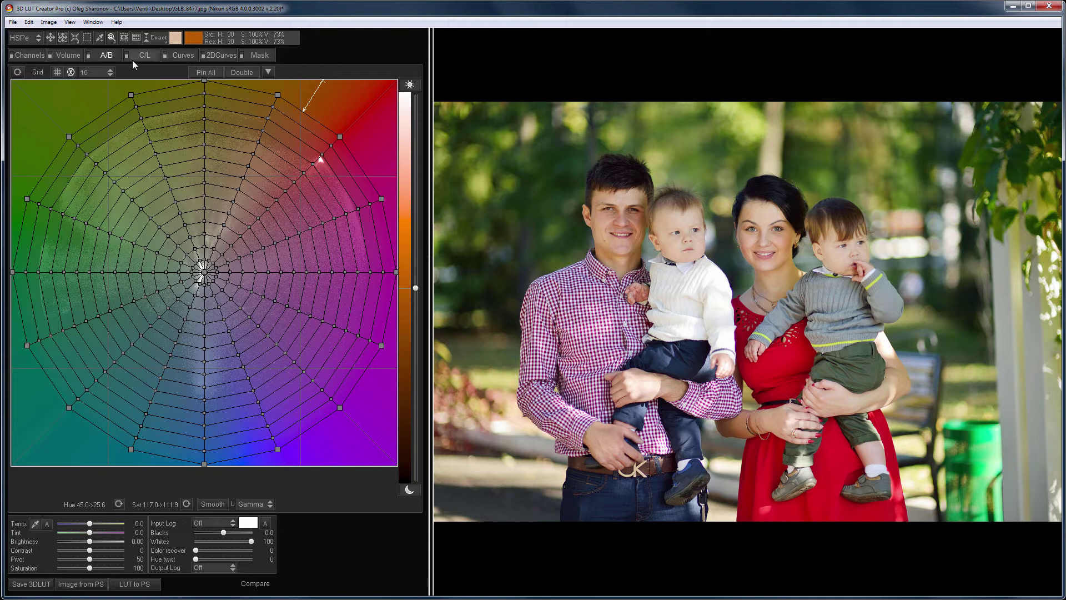
click(111, 72)
click(103, 171)
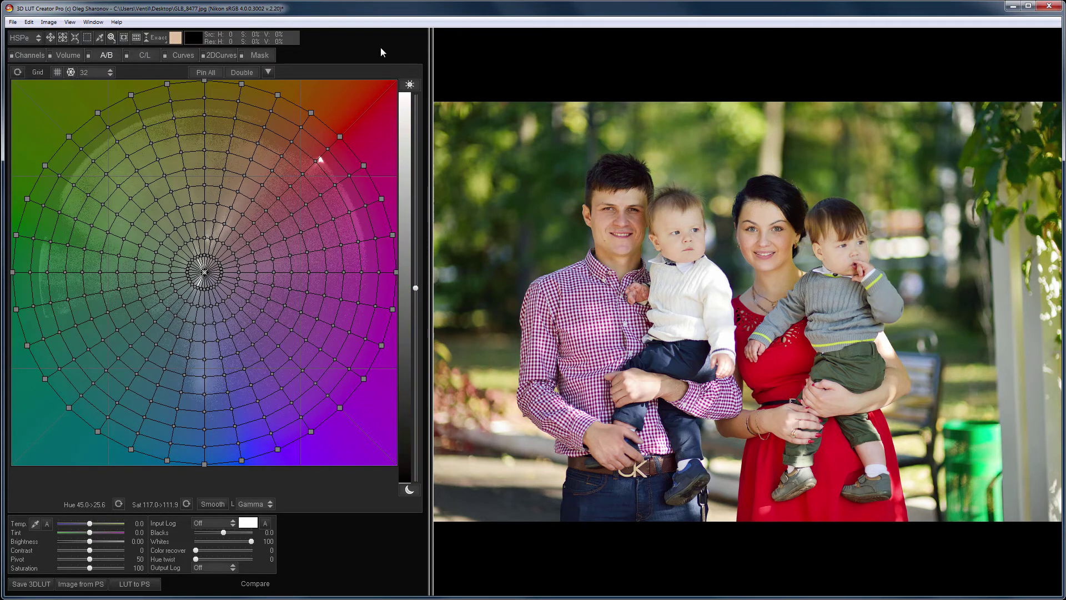
Move the outer yellow-orange node to hue 22.9 and saturation 114.5, and compare the woman and child before and after.
click(276, 97)
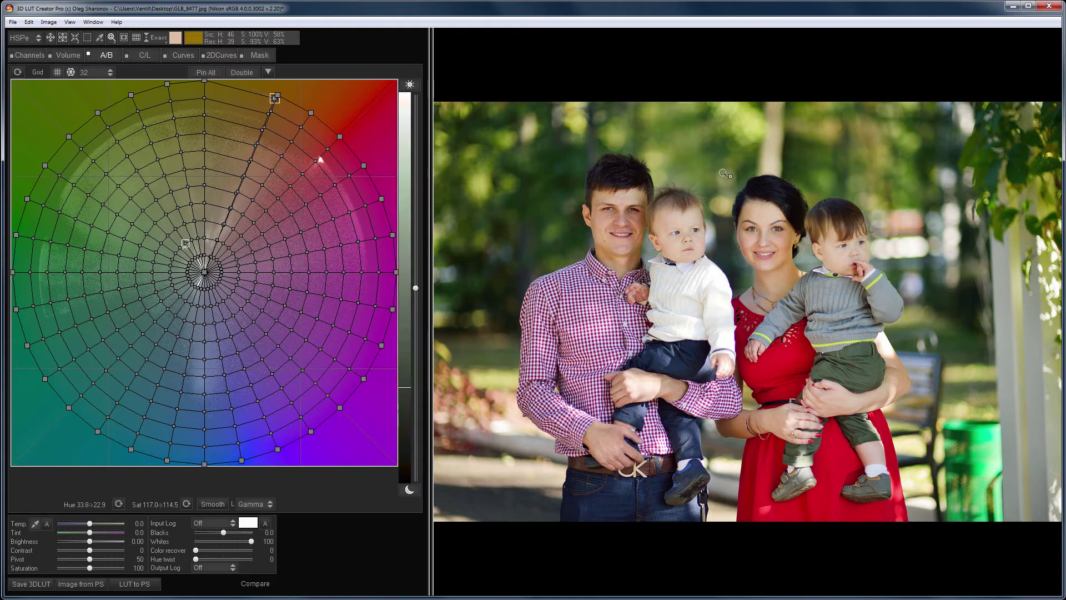
click(976, 313)
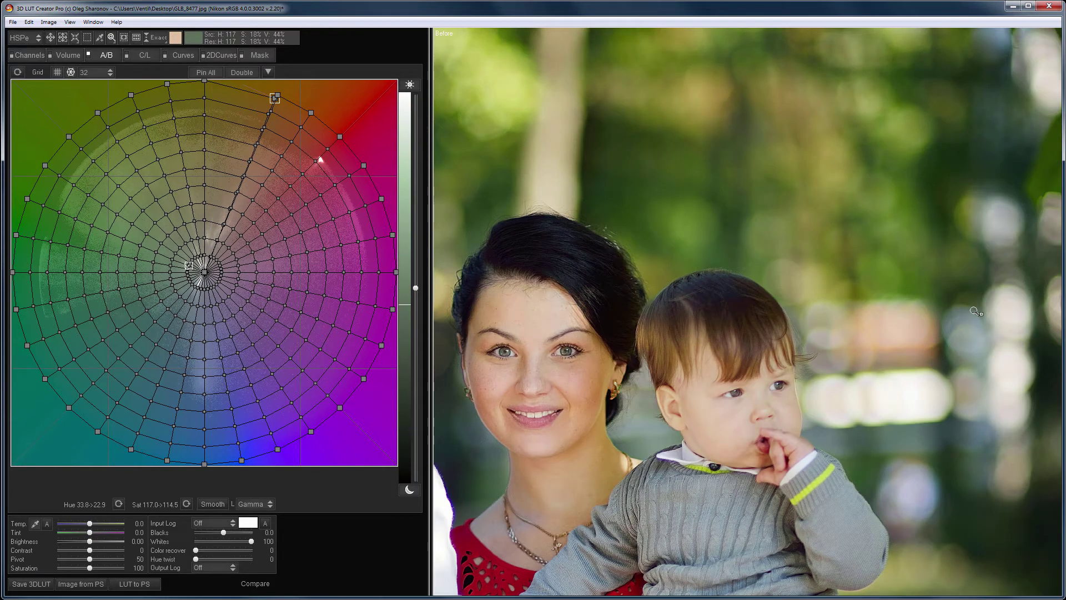
key(space)
Start a new LUT and fit the whole family portrait in view.
key(ctrl+n)
key(Return)
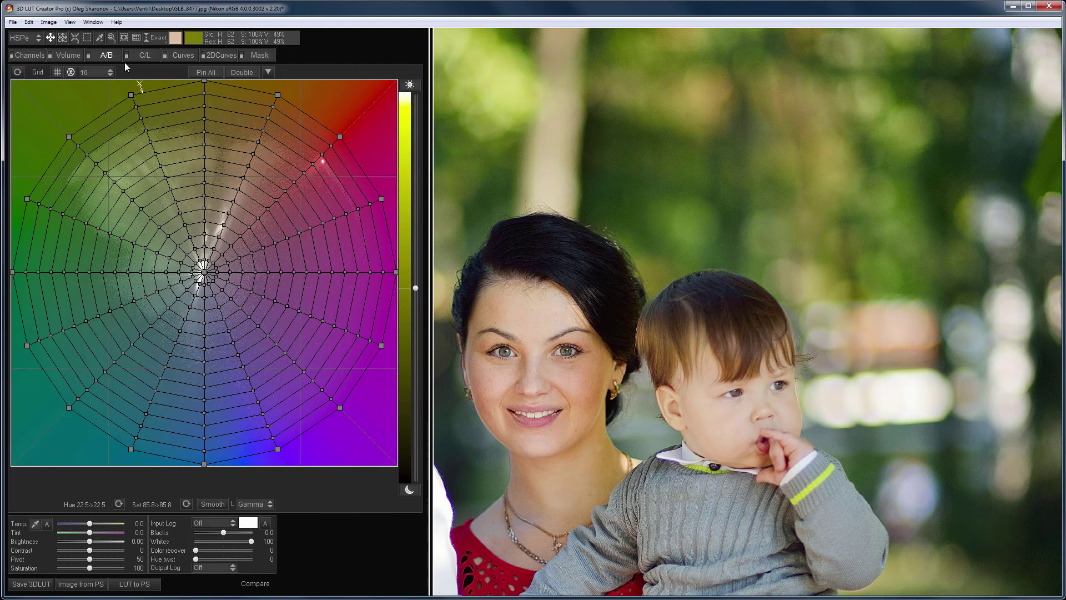
click(111, 37)
click(602, 177)
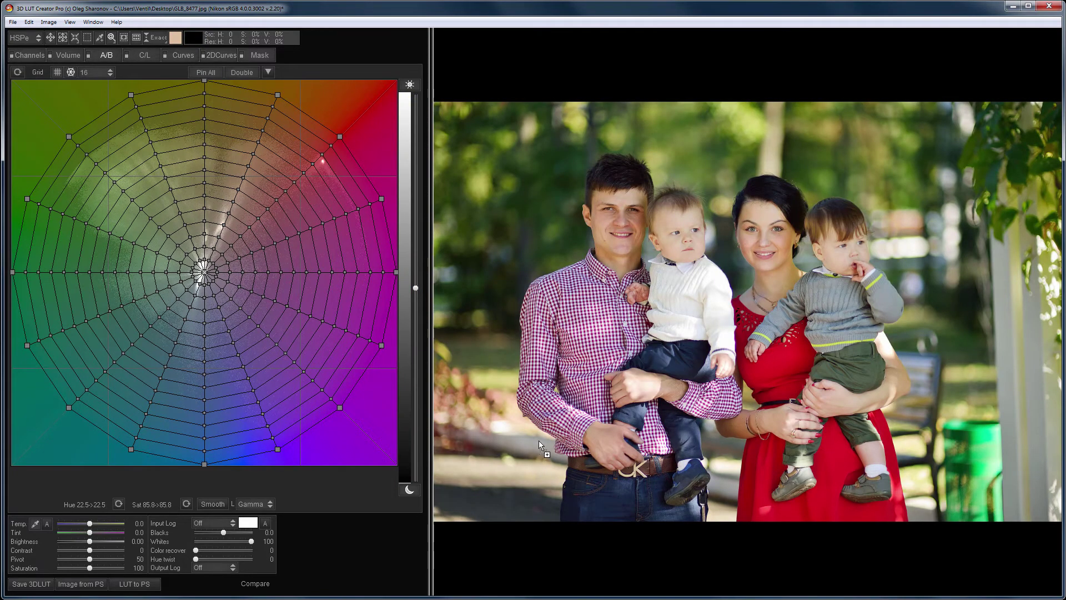
Load the car image carros-lamborghini (14).jpg and add the Tron motorcycle riders picture as the reference image.
drag(538, 441, 539, 440)
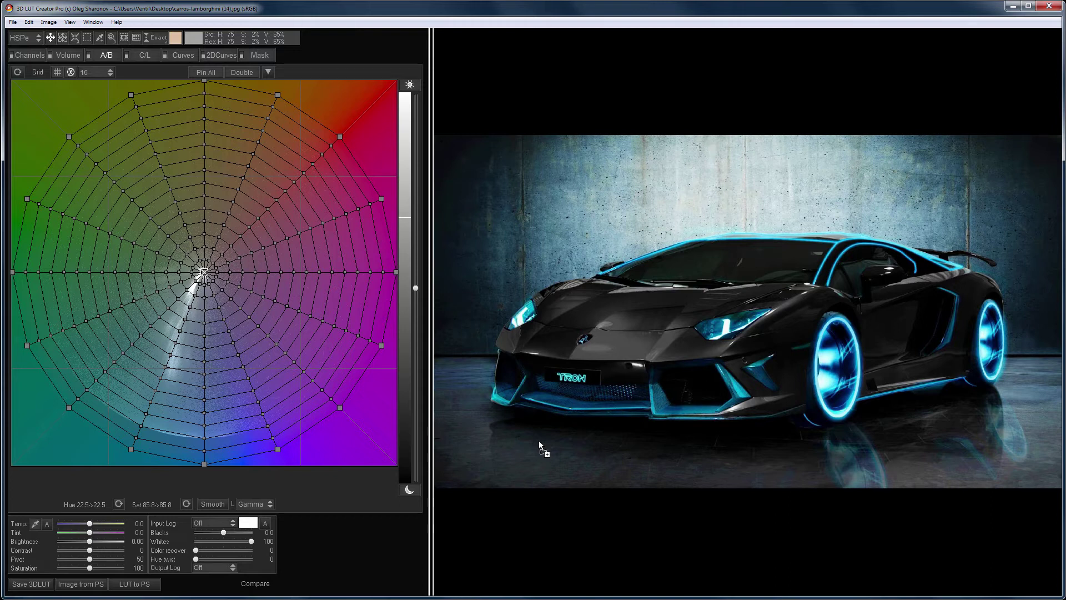
key(r)
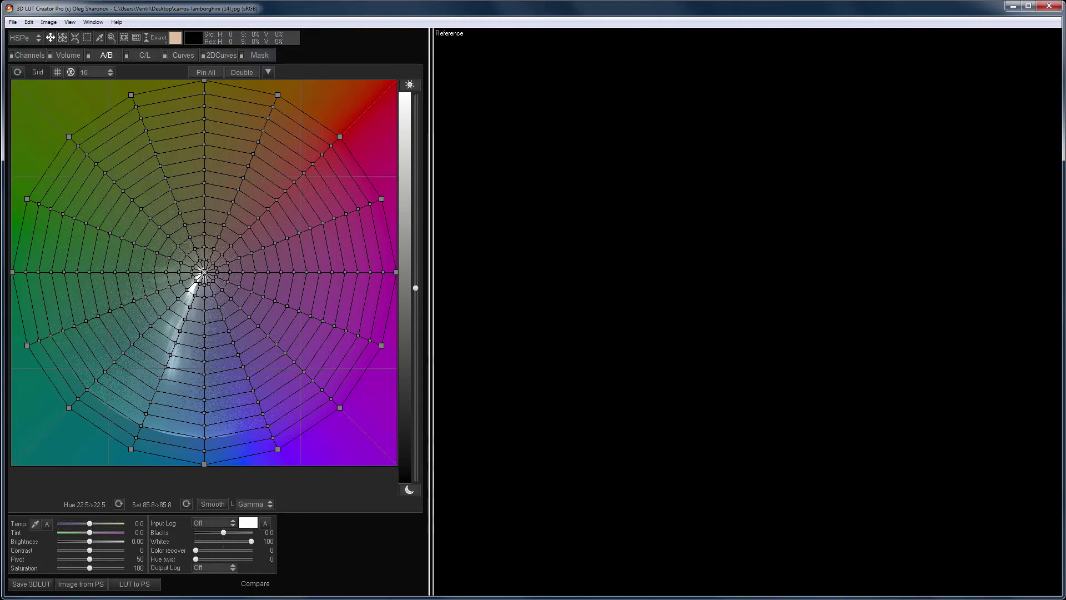
drag(579, 526, 579, 525)
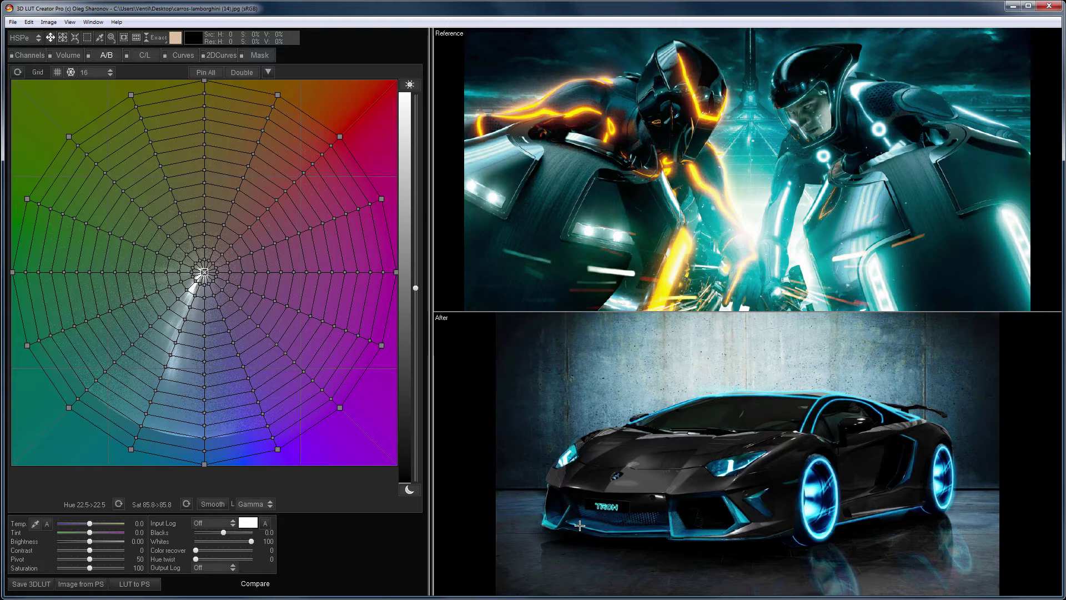
Try shifting the outer blue node and its two neighbouring nodes together to hue 195.1 to turn the car's glow teal.
click(204, 462)
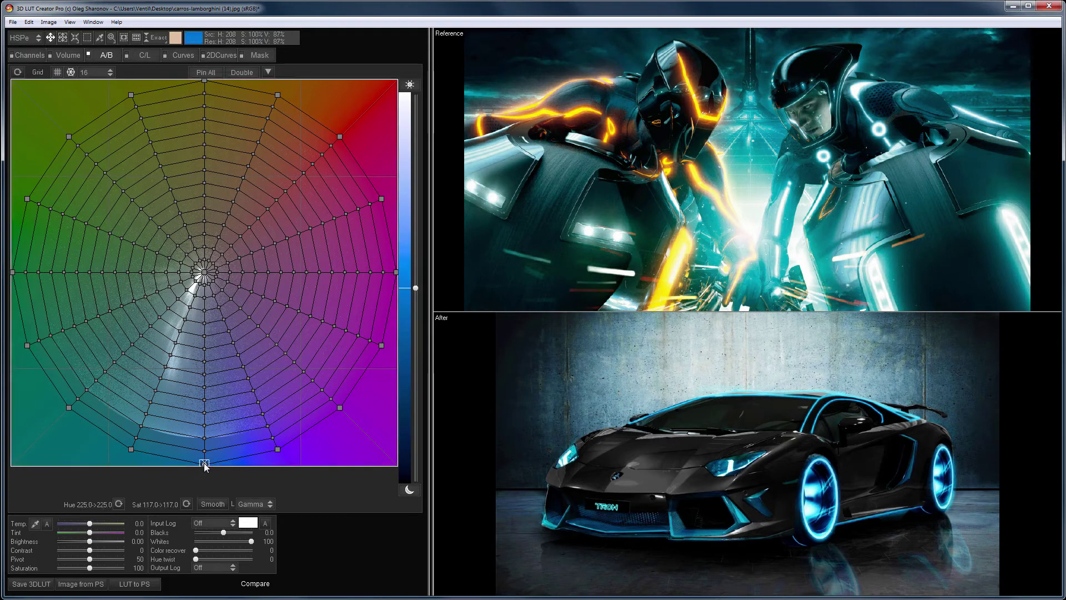
shift+click(131, 449)
shift+click(277, 448)
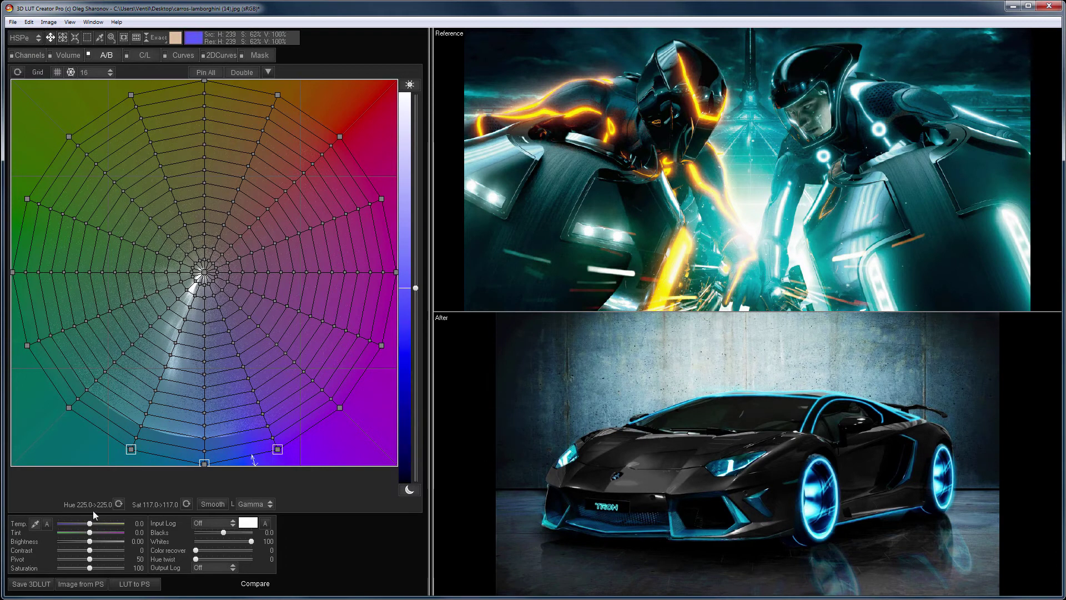
drag(253, 459, 182, 458)
drag(103, 507, 99, 508)
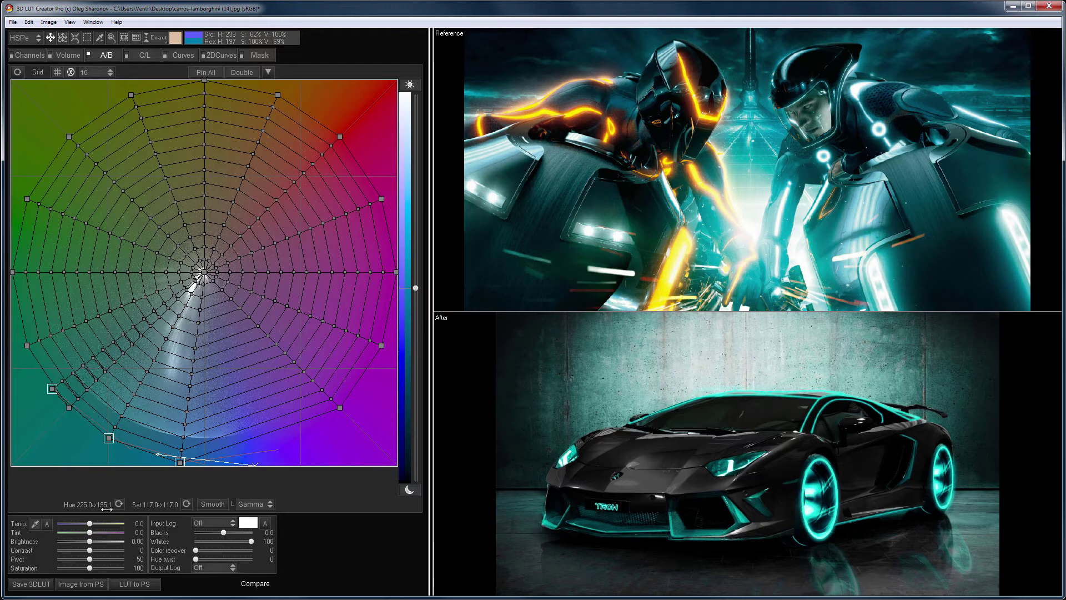
Try brightness values of -24 and 32 on the middle of the three shifted nodes, and reset the grid.
scroll(109, 438, down, 3)
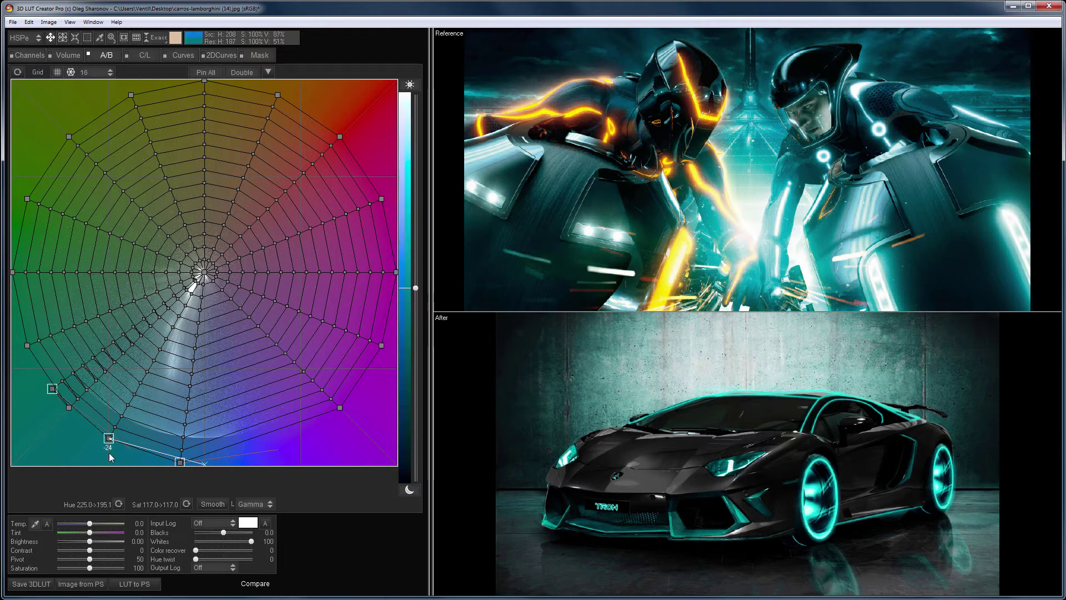
scroll(113, 422, up, 4)
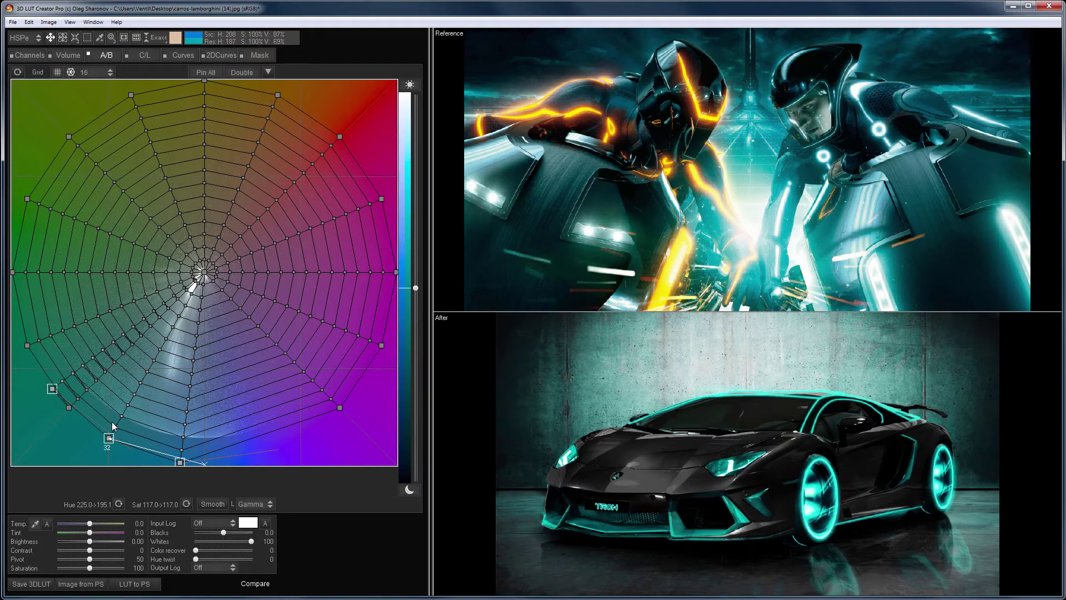
click(114, 426)
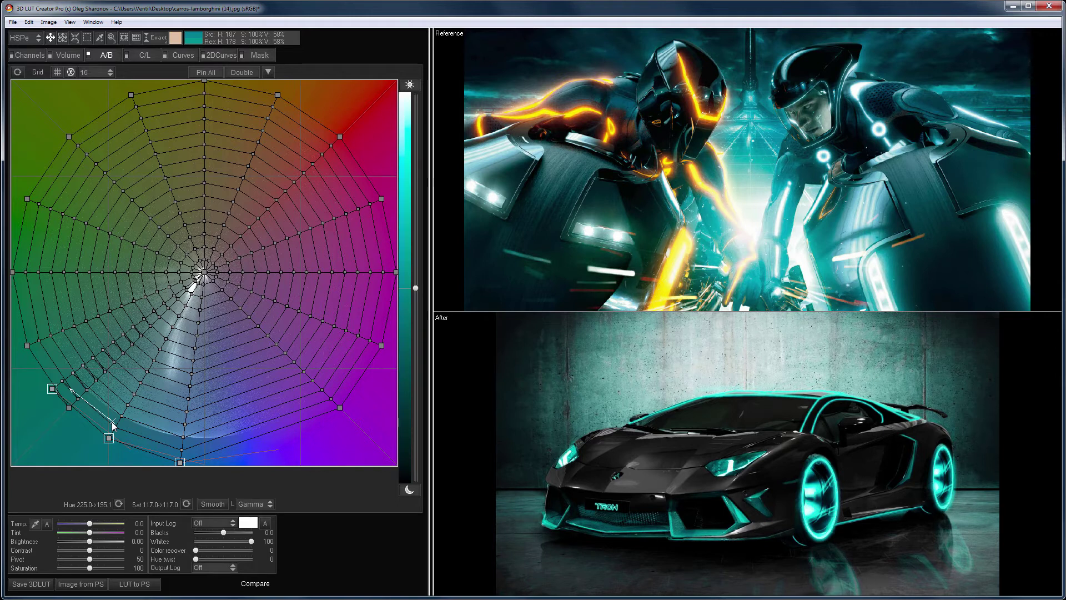
key(ctrl+r)
key(Return)
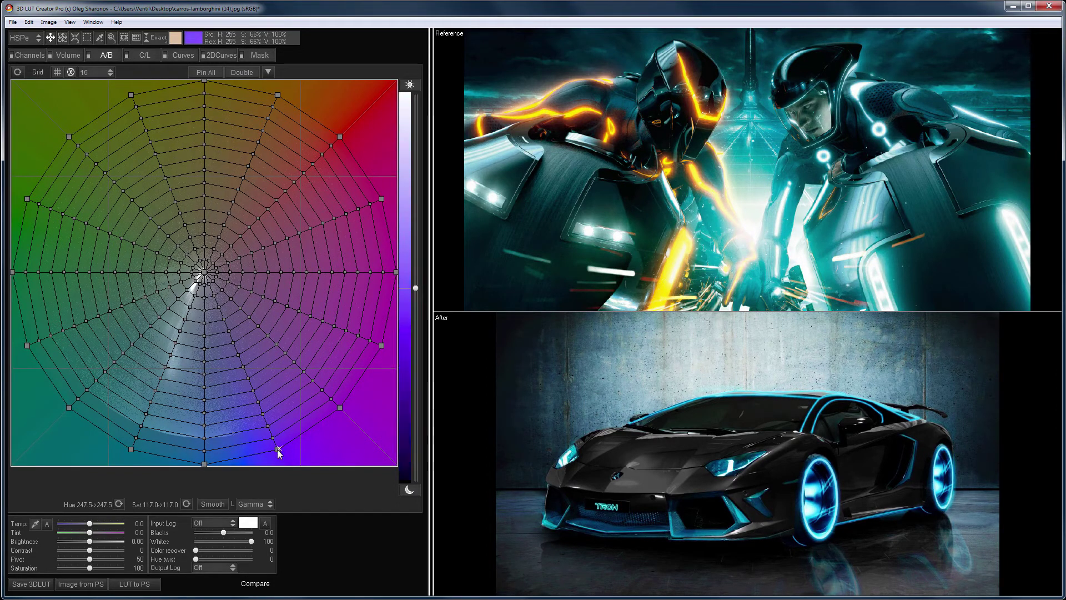
Shift the four outer nodes from teal to violet-blue together to hue 53.3 to match the reference's orange glow.
ctrl+click(204, 464)
ctrl+click(131, 449)
ctrl+click(69, 407)
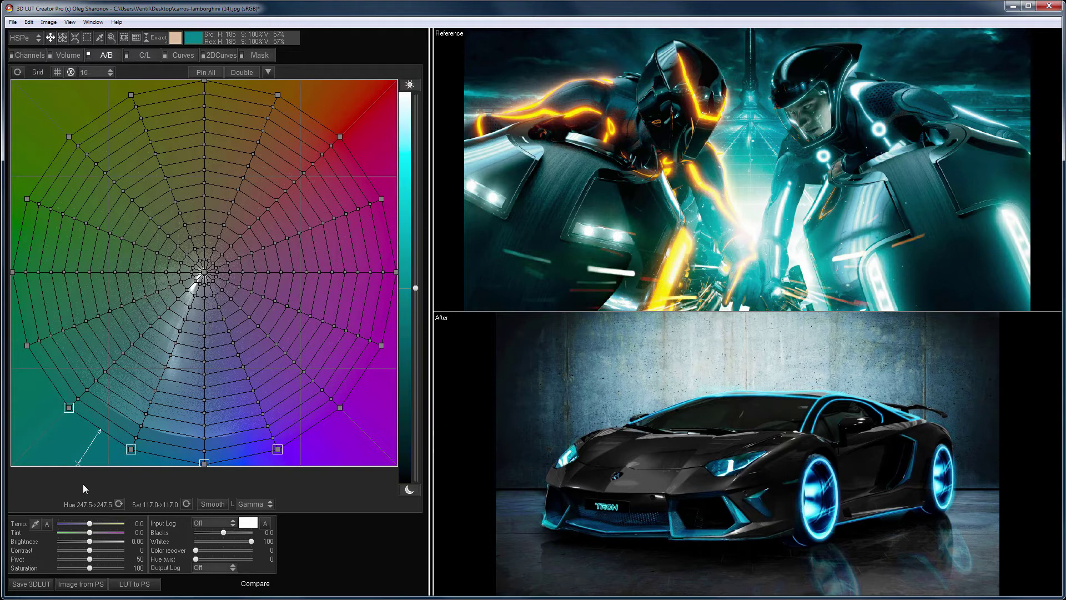
drag(71, 503, 4, 499)
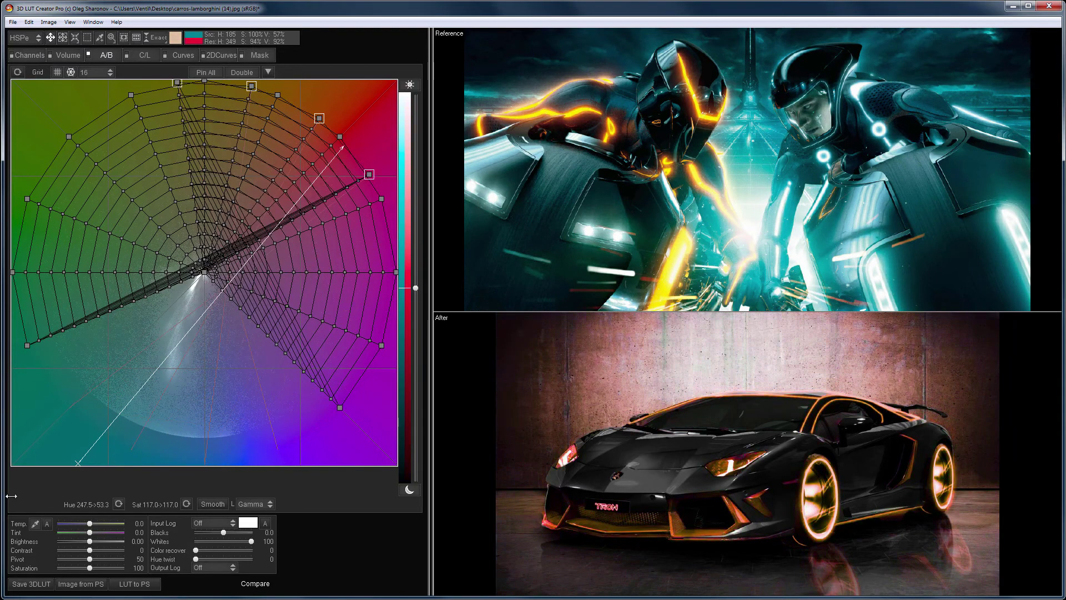
Gather the shifted outer nodes at one orange point around hue 30 to give the car's glow a uniform colour.
click(74, 101)
drag(177, 83, 253, 86)
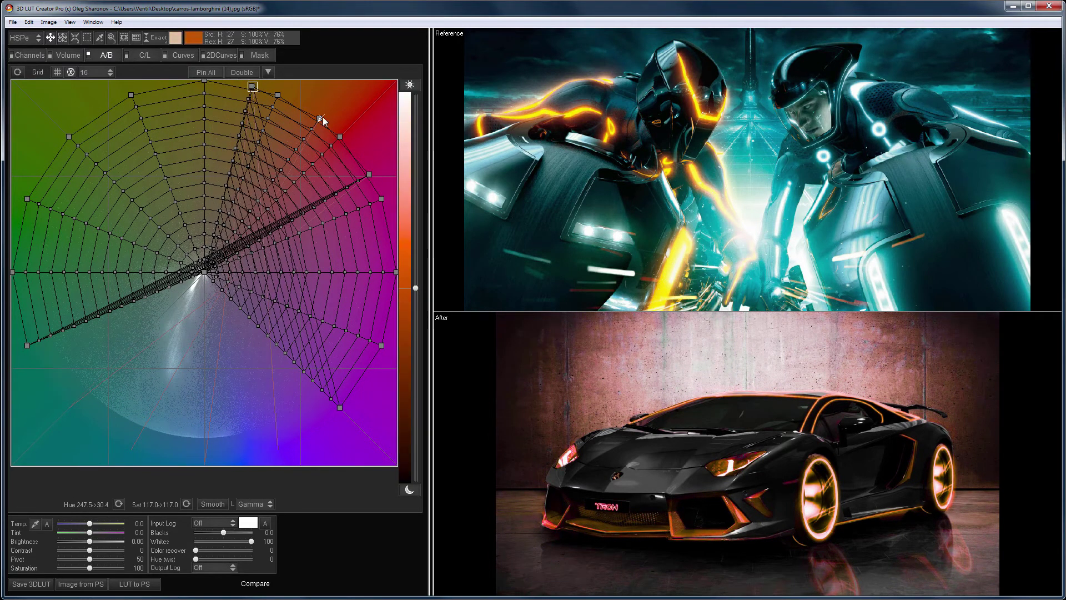
drag(370, 172, 254, 88)
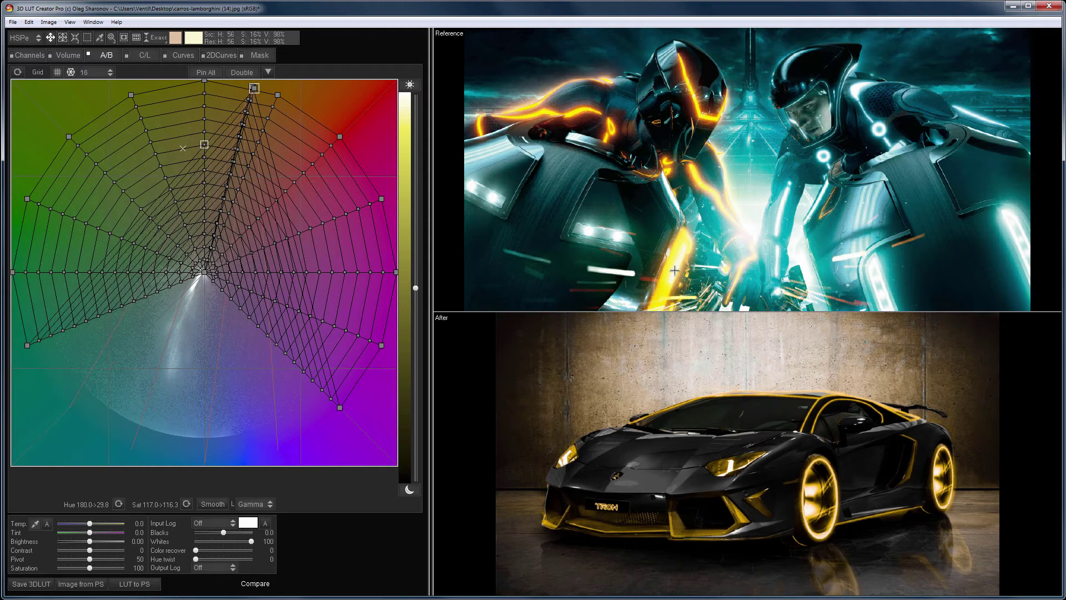
Switch to Version 2 of the grading and split its A/B grid into double highlights and shadows grids.
click(29, 22)
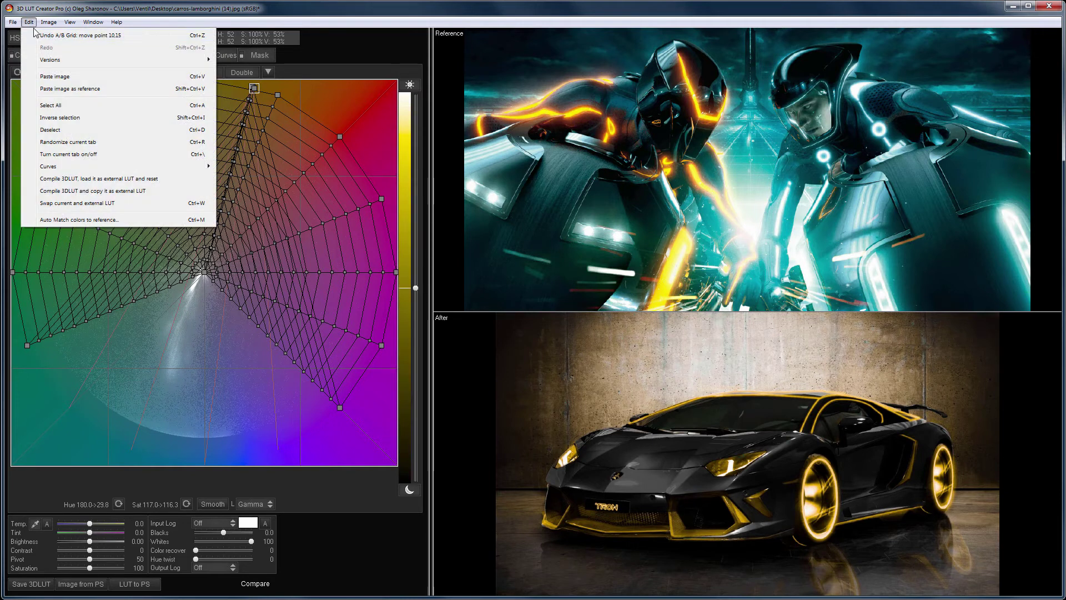
mouse_move(57, 61)
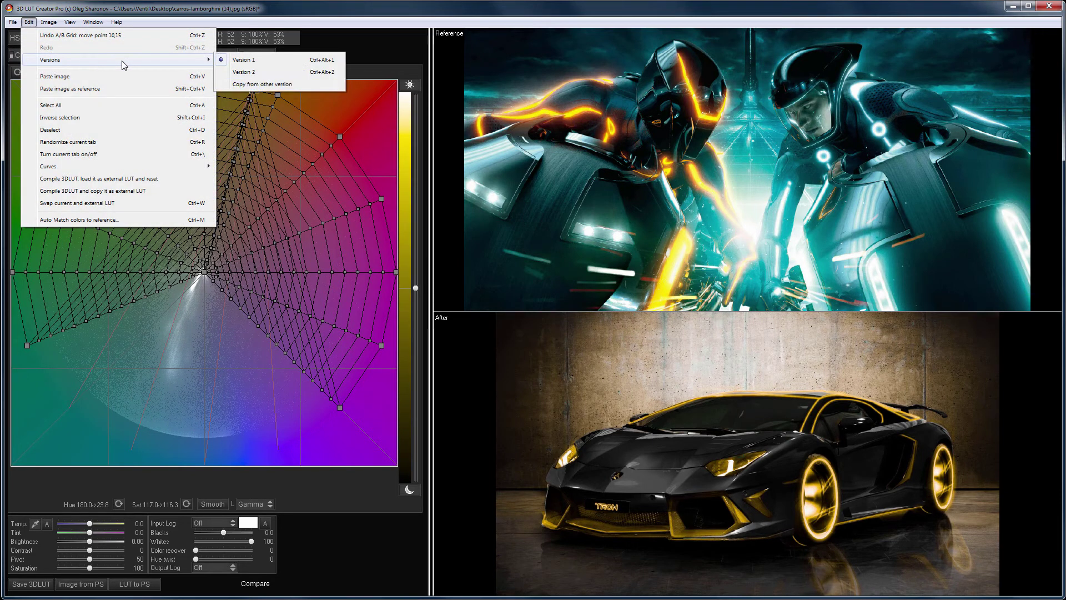
click(268, 75)
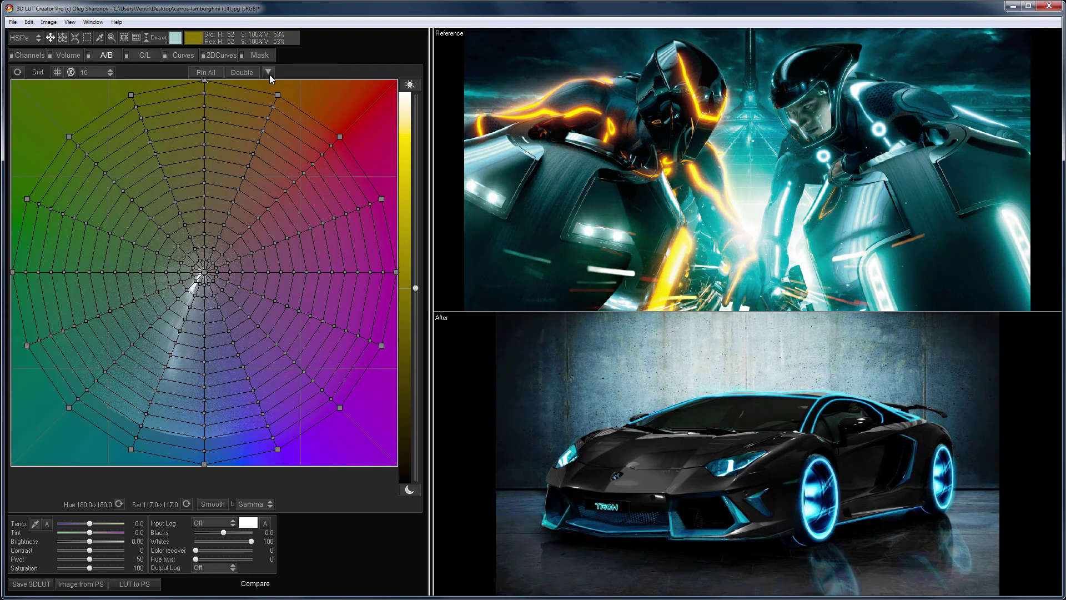
click(245, 73)
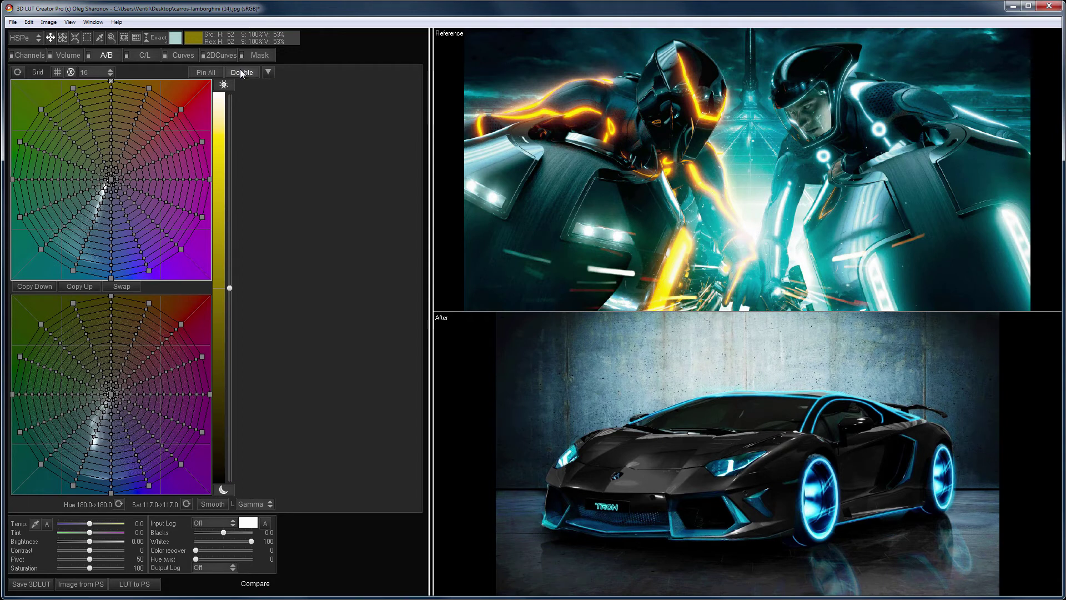
Shift the gathered outer blue nodes to red at hue 6.7 in the shadows grid and to orange at hue 34.3 in the highlights grid.
drag(41, 465, 76, 491)
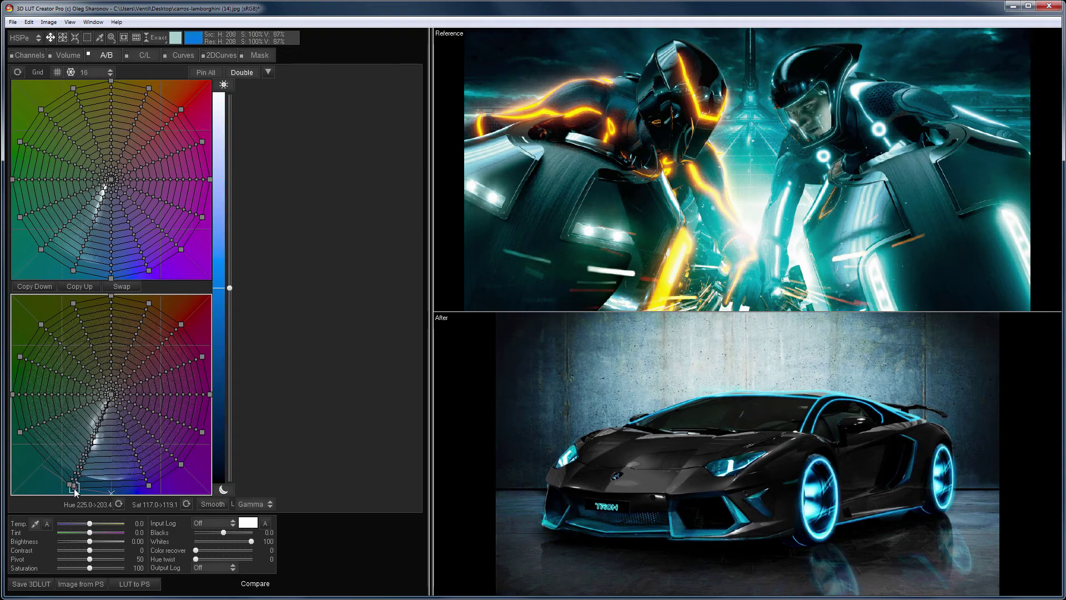
drag(149, 485, 174, 316)
drag(73, 270, 45, 254)
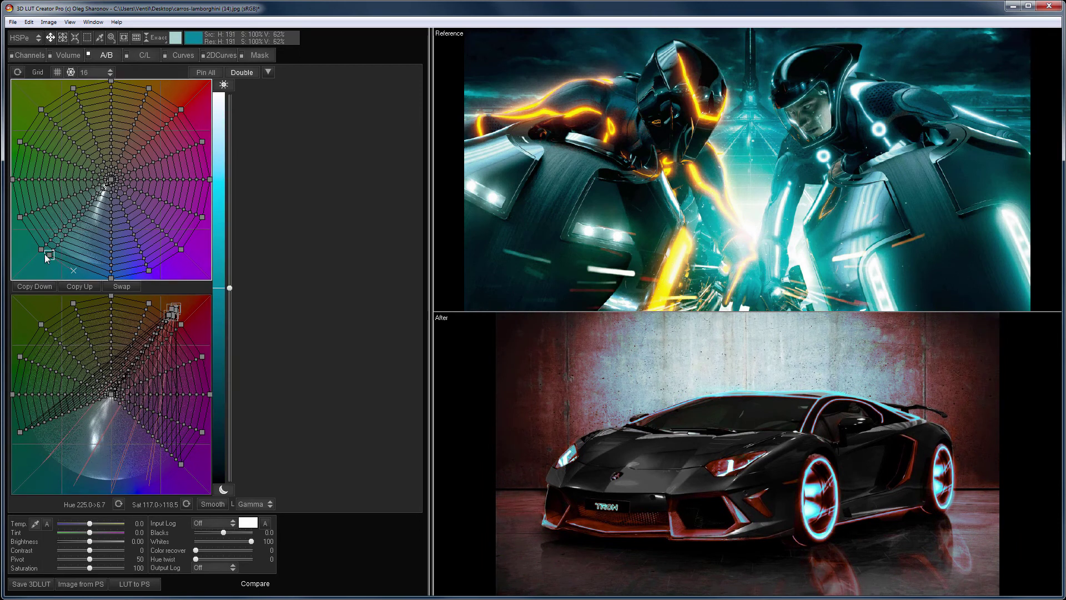
drag(111, 278, 45, 251)
drag(47, 253, 128, 83)
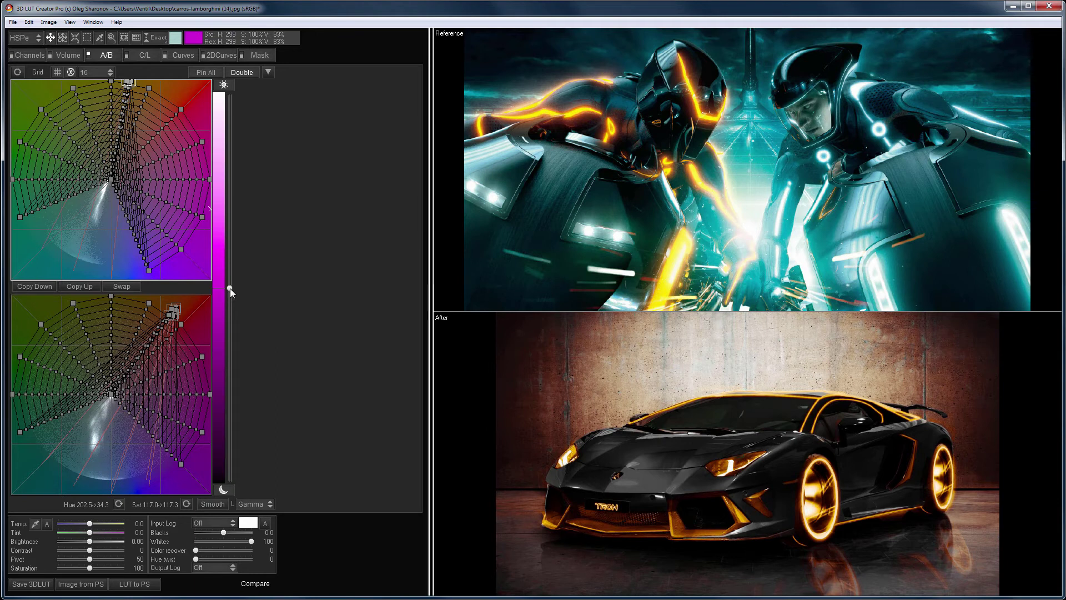
Move the threshold between the highlights and shadows grids slightly toward the dark end.
drag(230, 288, 230, 312)
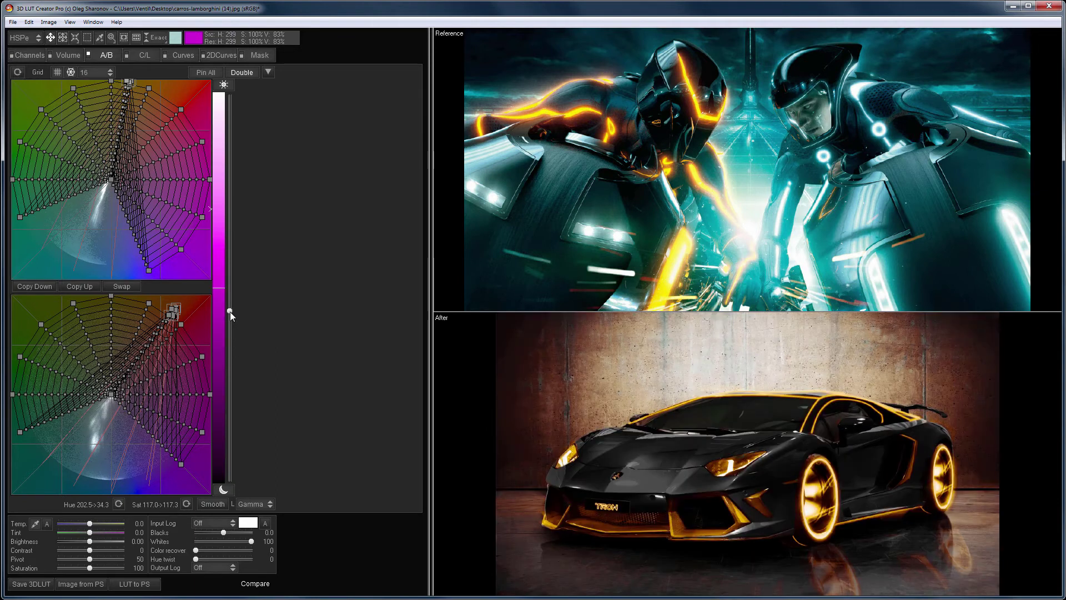
click(84, 82)
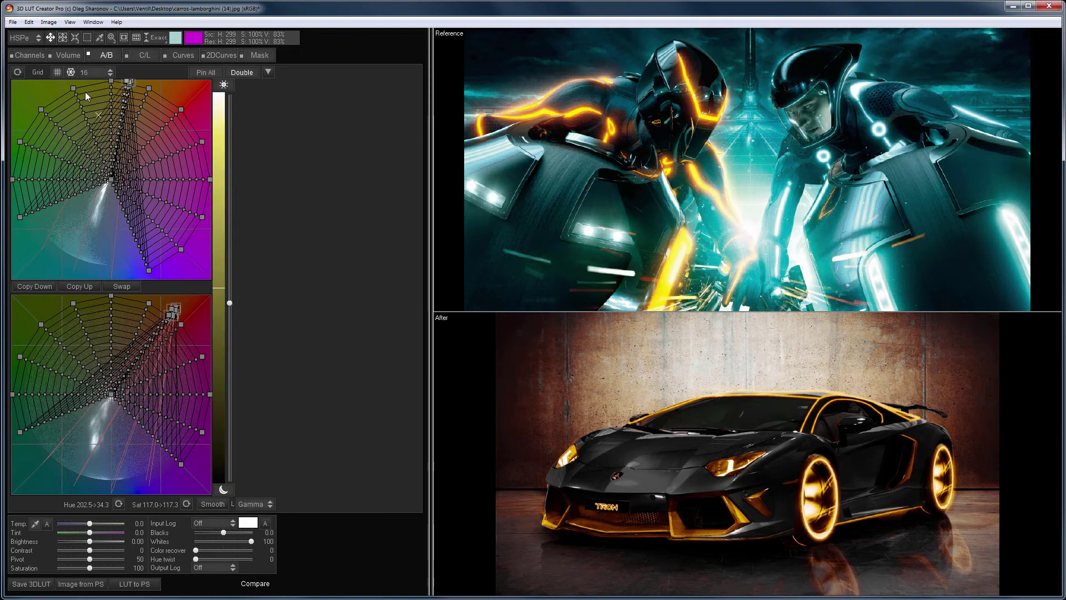
Compare the car's Version 1 and Version 2 gradings, and toggle Version 2 against the original image.
click(28, 23)
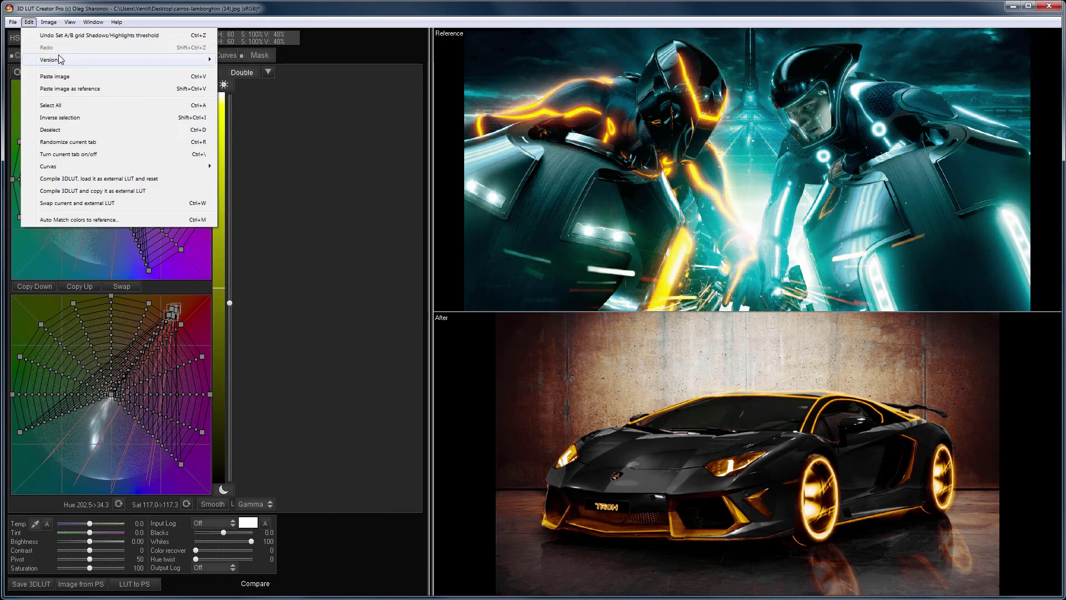
mouse_move(189, 59)
click(276, 62)
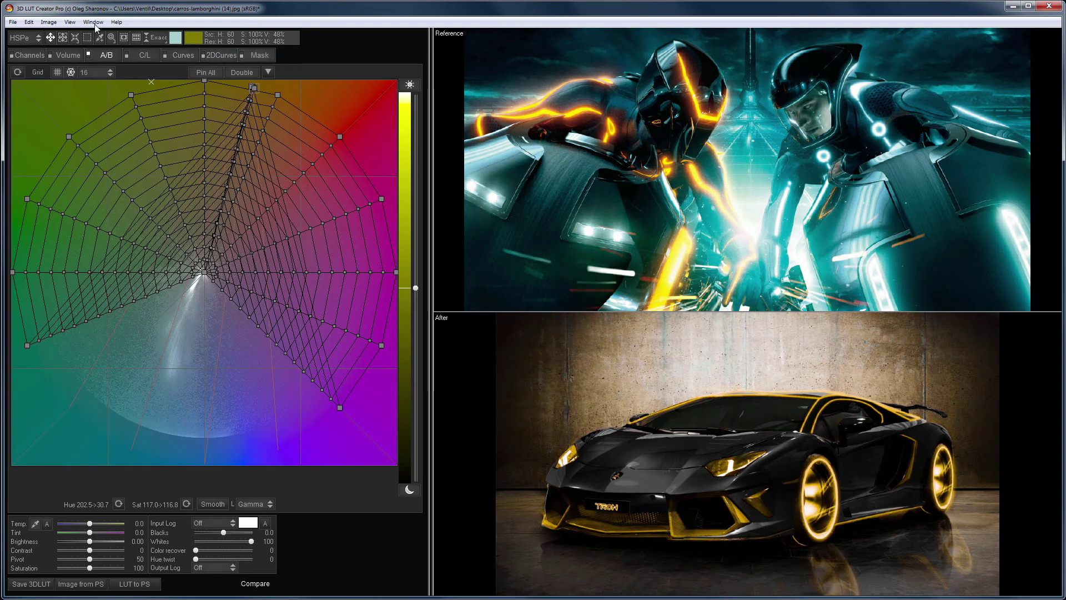
click(29, 22)
mouse_move(205, 60)
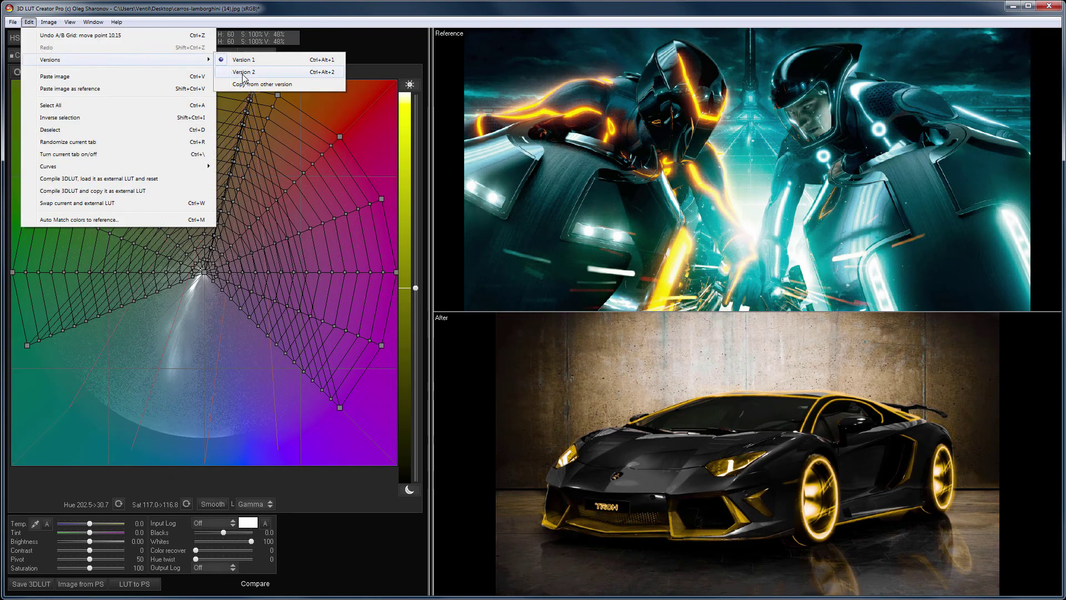
click(245, 73)
click(248, 75)
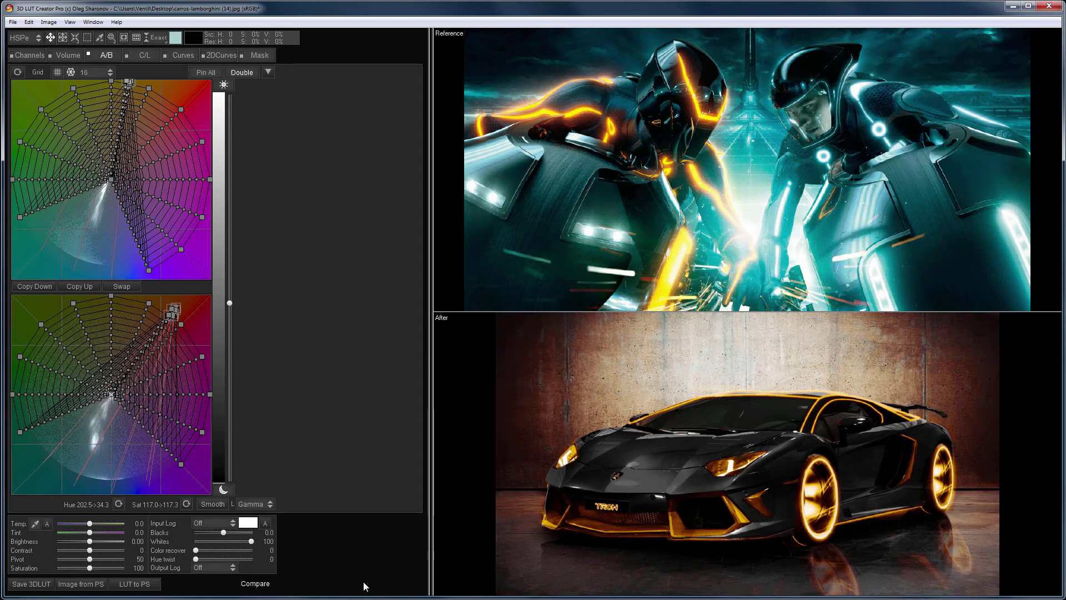
key(space)
key(space)
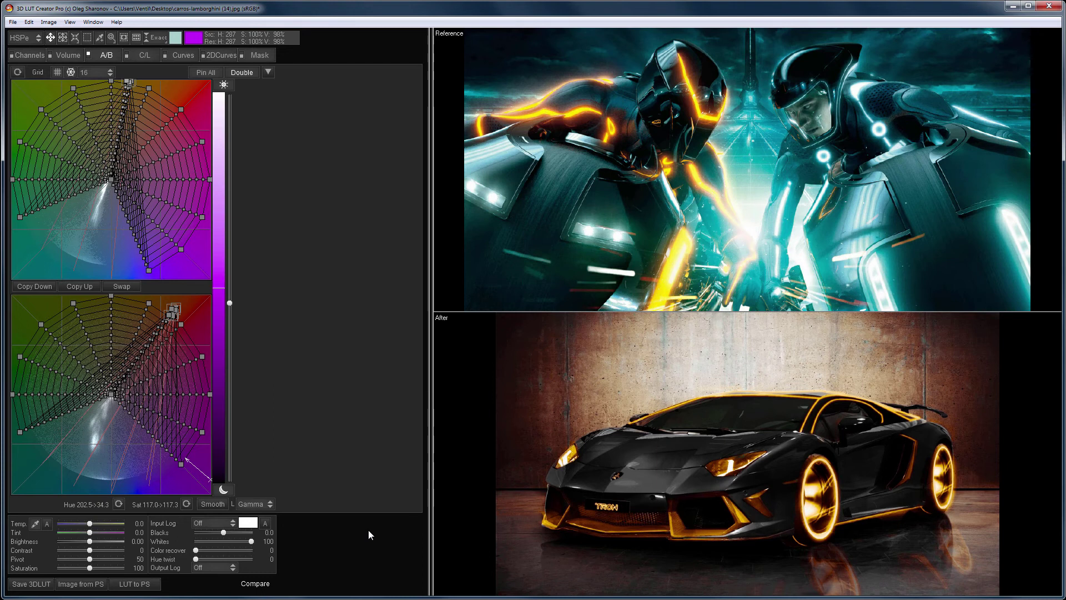
Close the split comparison view and load the portrait photo of the bearded man.
key(c)
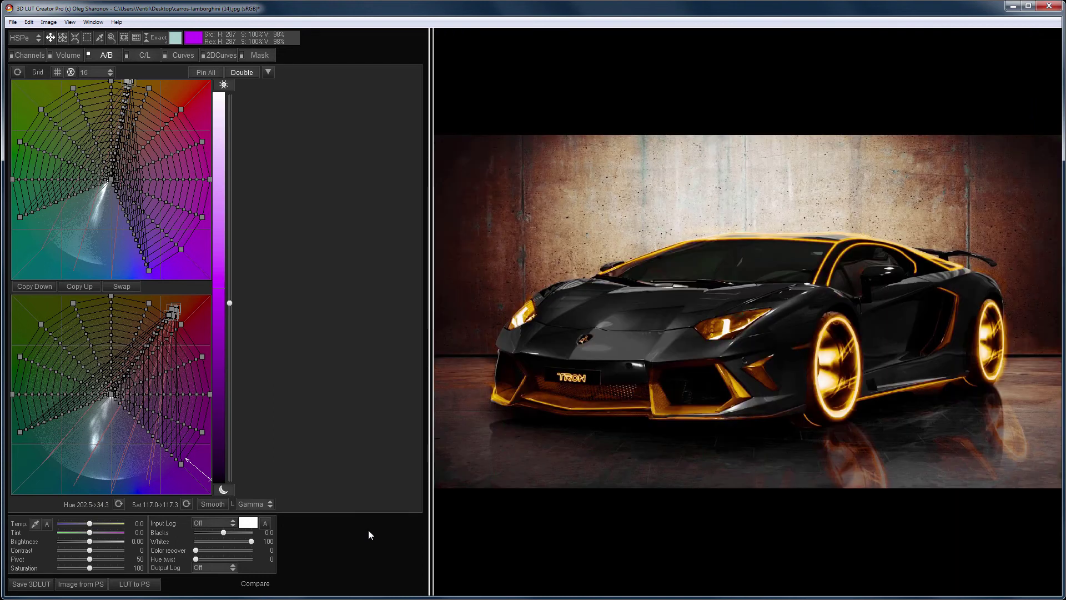
key(Escape)
key(Return)
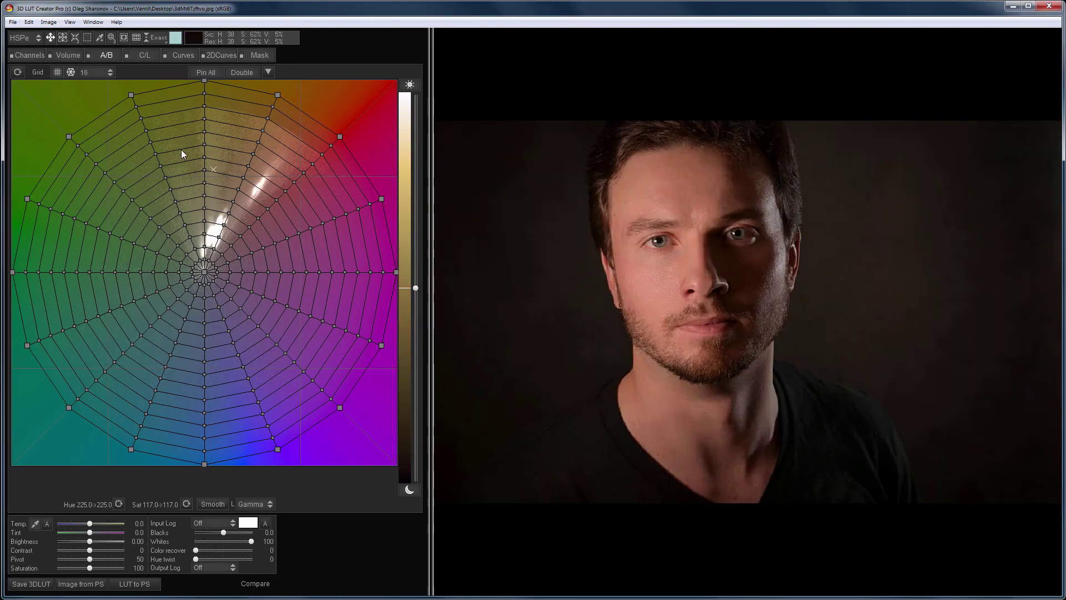
Split the portrait's A/B grid into double grids with 8 sectors and switch the colour model to MABe.
click(242, 72)
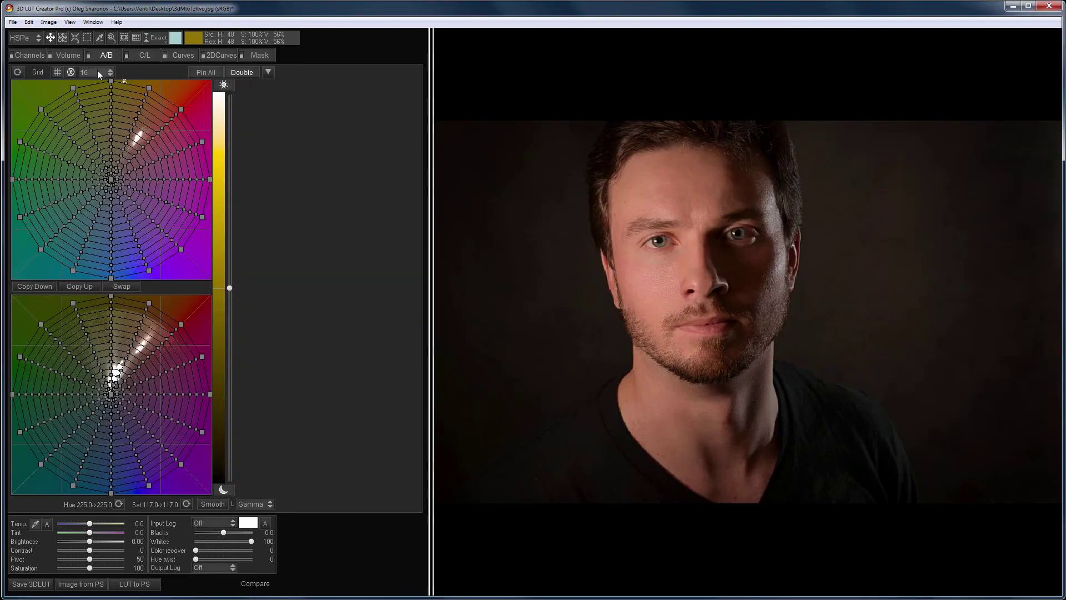
click(98, 72)
click(99, 111)
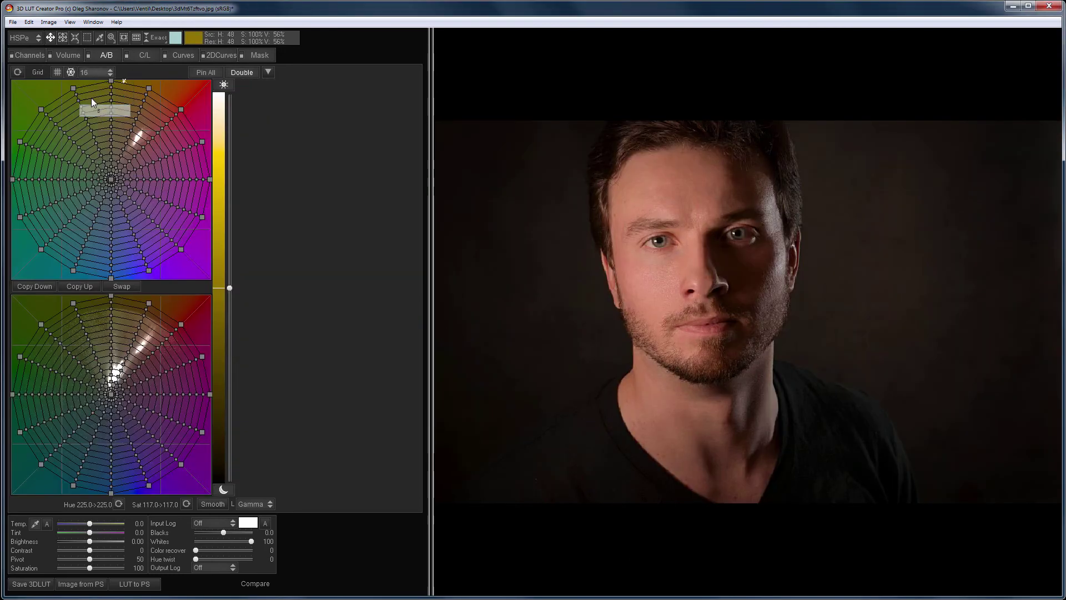
click(38, 37)
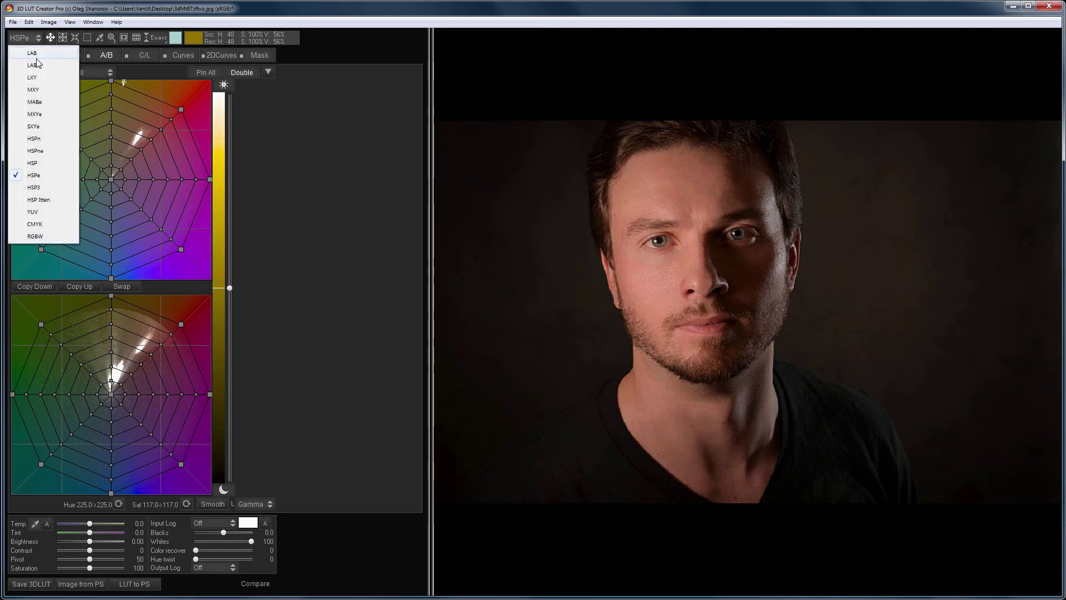
click(41, 100)
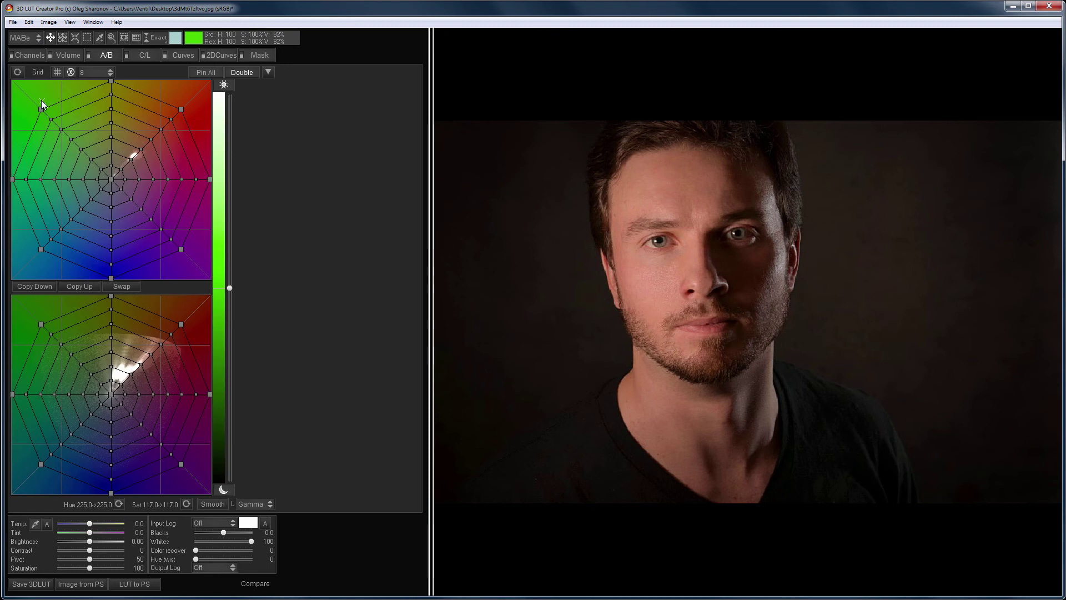
Shift the neutral centre of both grids slightly toward green-cyan, to hue 180.9 and saturation 4.5 in the highlights grid.
key(ctrl+1)
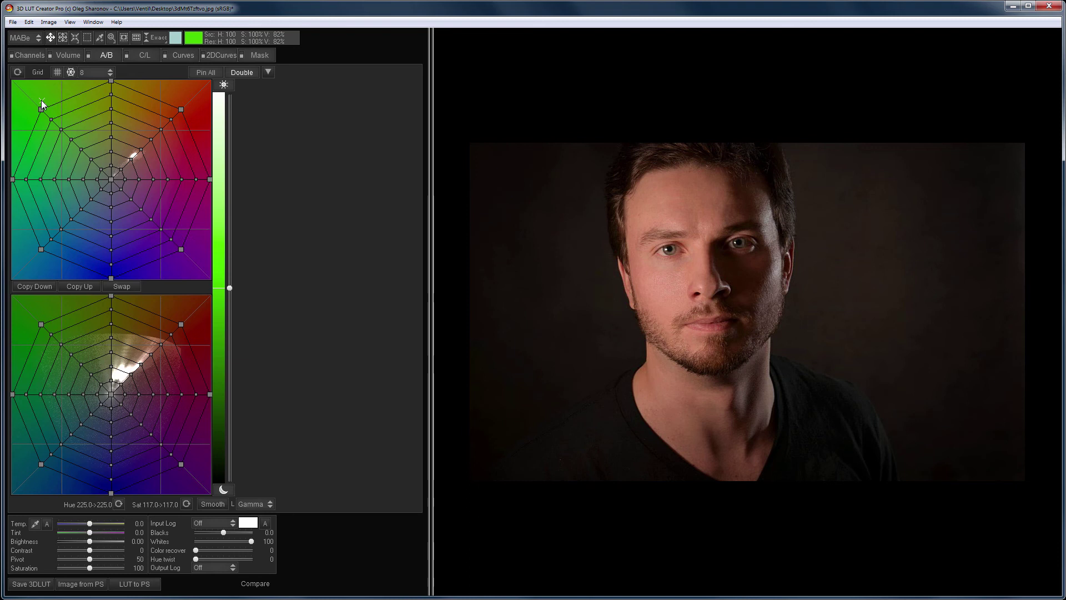
drag(141, 150, 108, 182)
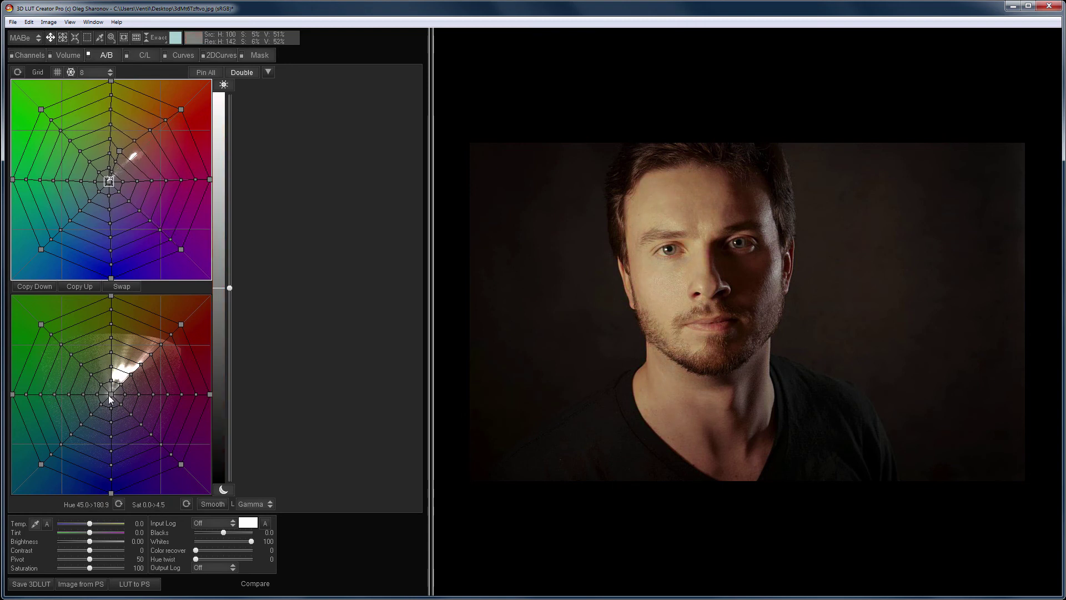
drag(110, 395, 123, 379)
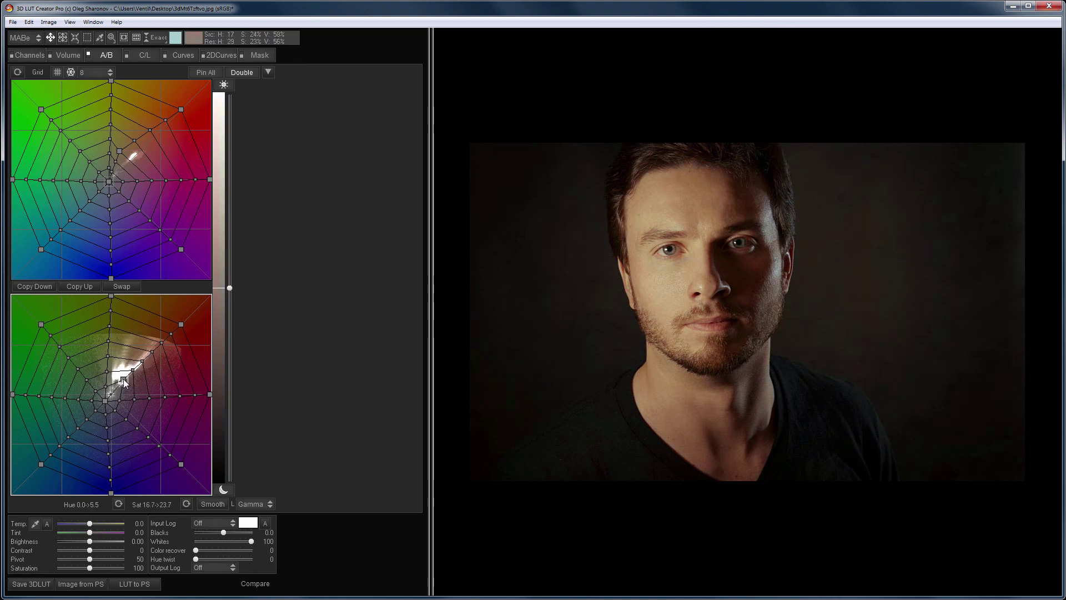
Pull the shadows grid's outer red node inward and set its inner red node to hue 2.3 and saturation 32.0.
drag(183, 323, 159, 343)
drag(123, 379, 130, 375)
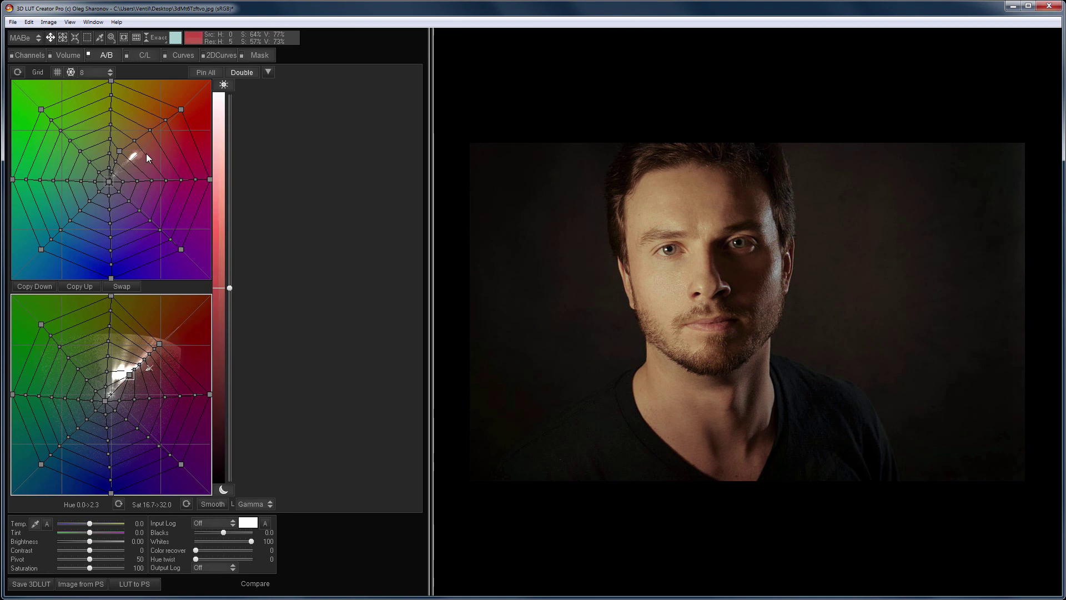
Set the highlights grid's skin-tone node to hue 30.9 and saturation 27.0, and show the before and after images together.
drag(141, 149, 117, 159)
key(c)
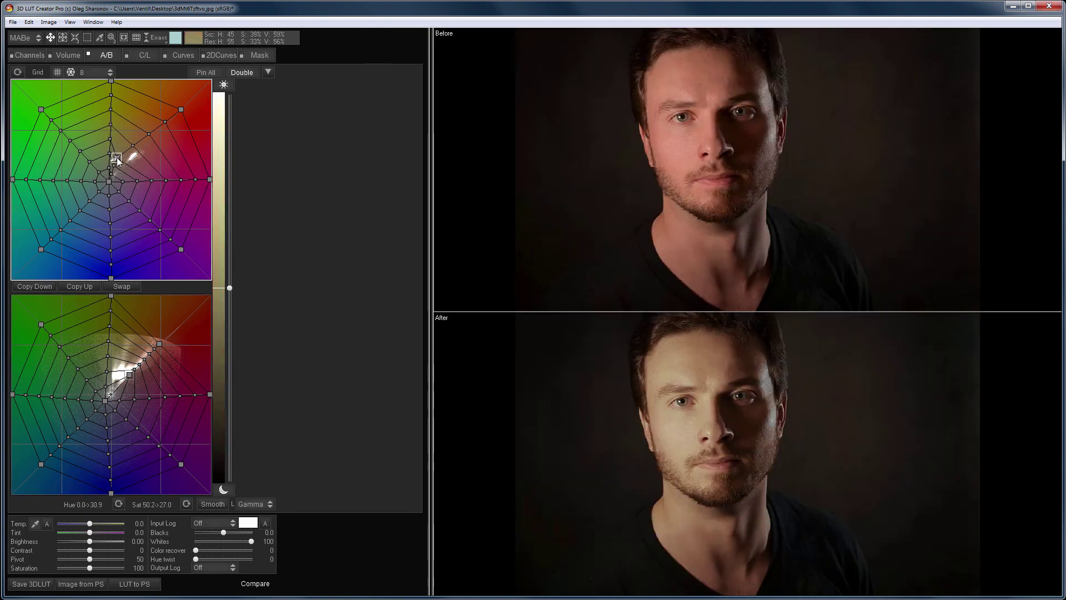